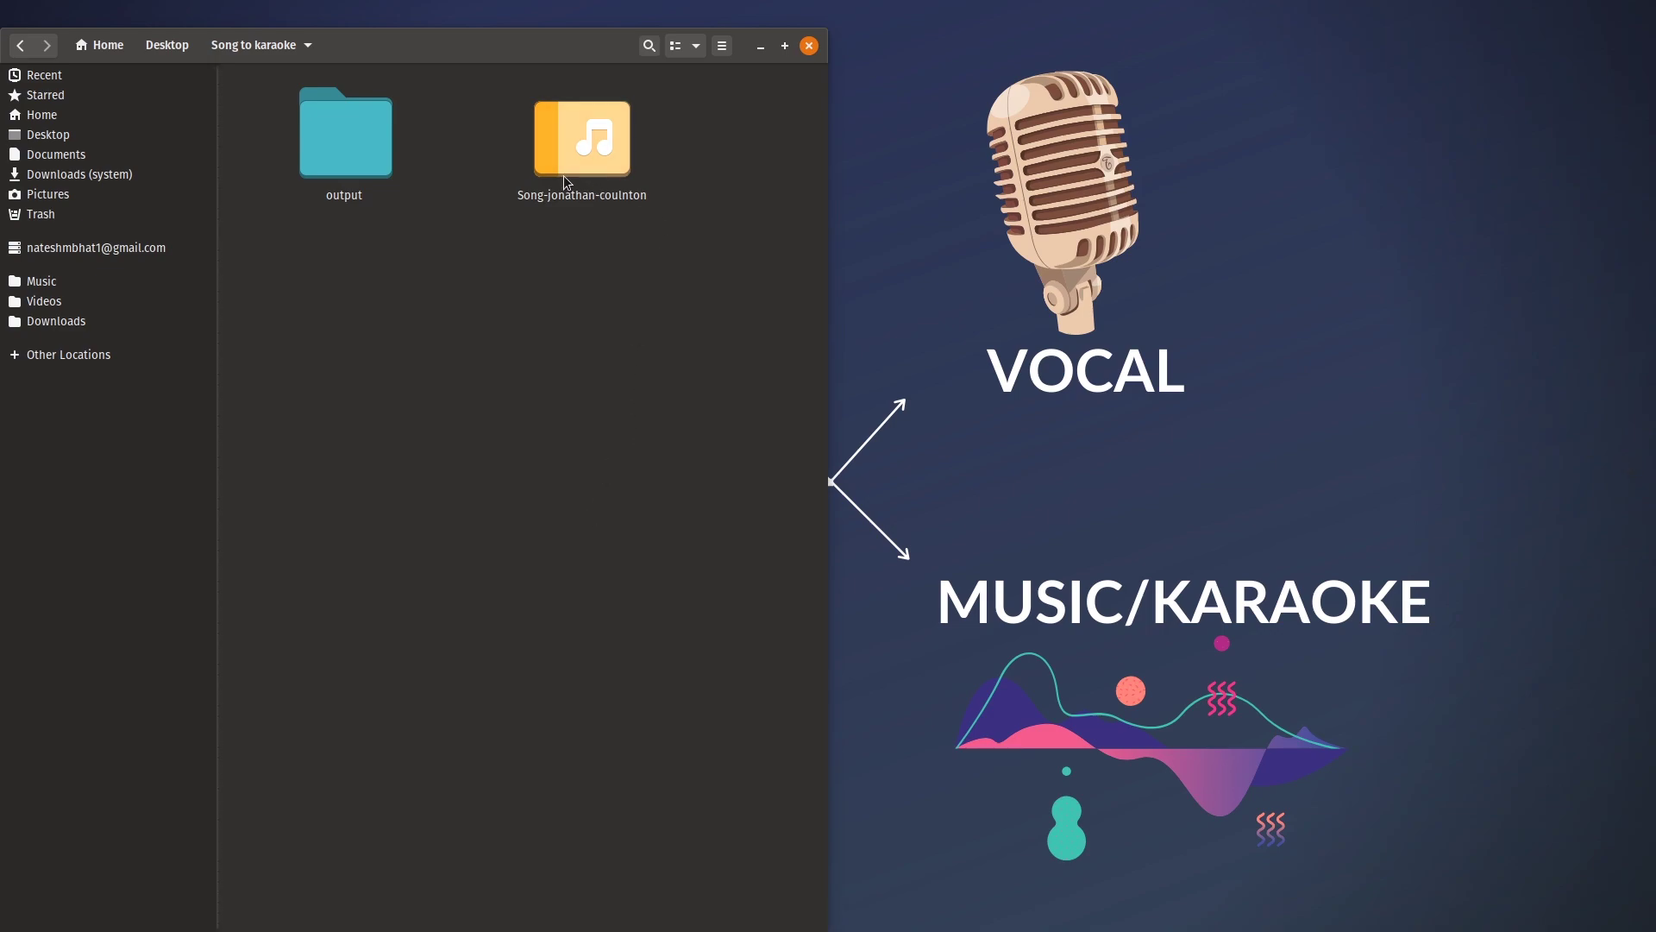
Play the Song-jonathan-coulnton audio file with the volume raised, then close its player
{"action": "left_click", "coordinate": [582, 143]}
{"action": "left_click", "coordinate": [617, 344]}
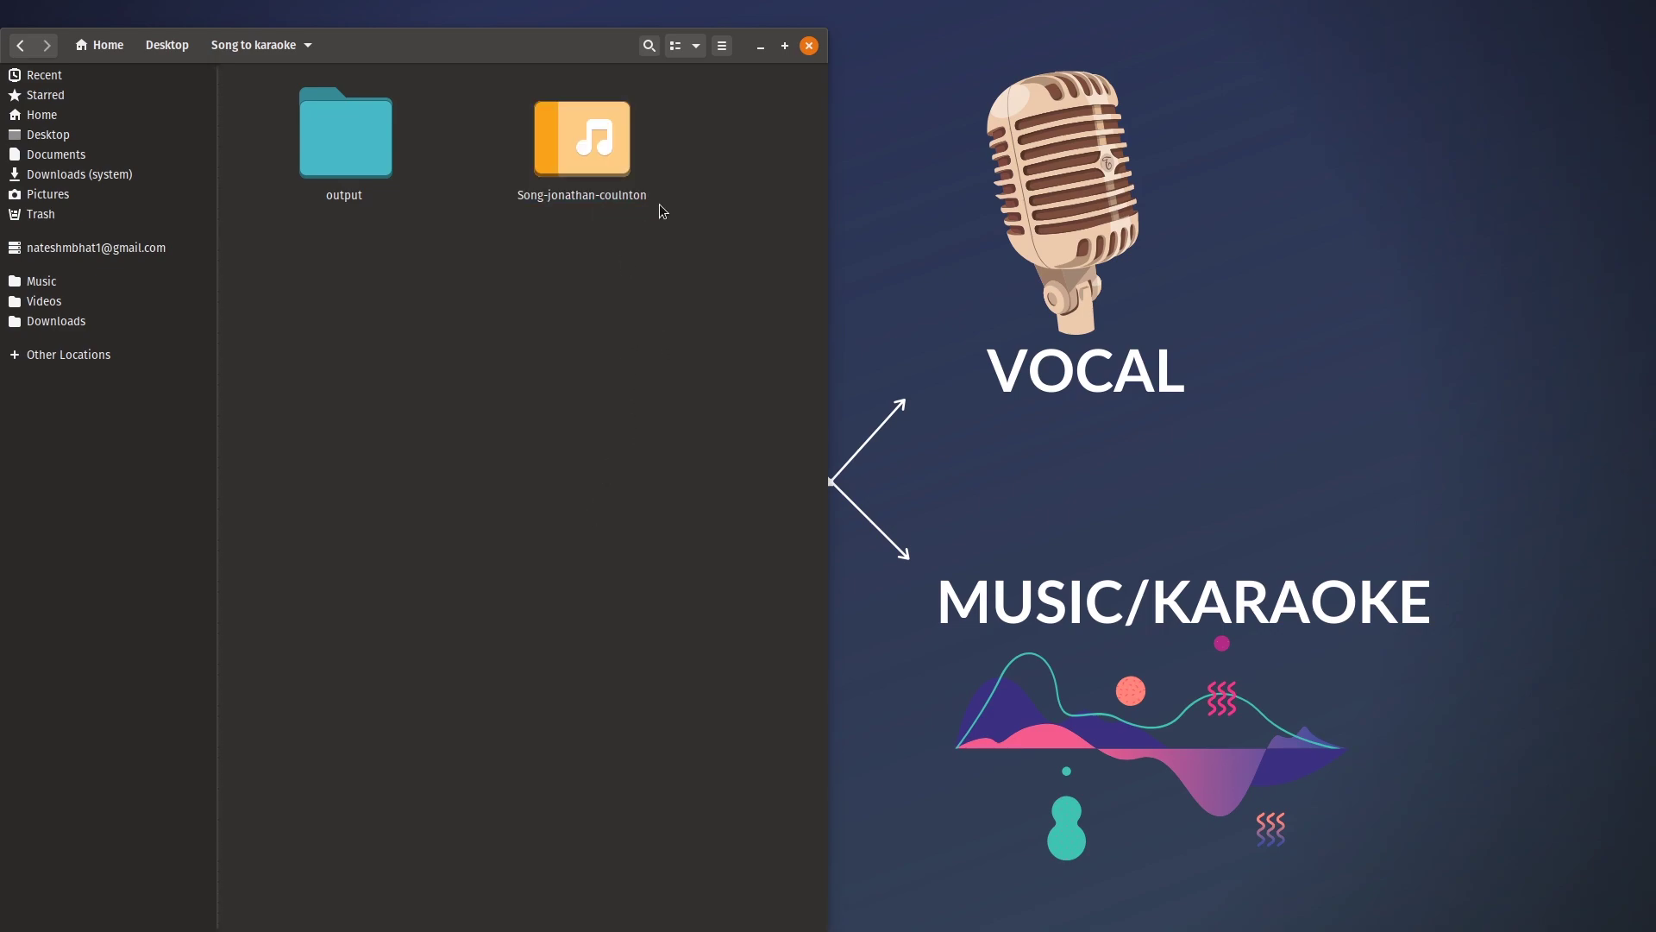
{"action": "double_click", "coordinate": [605, 179]}
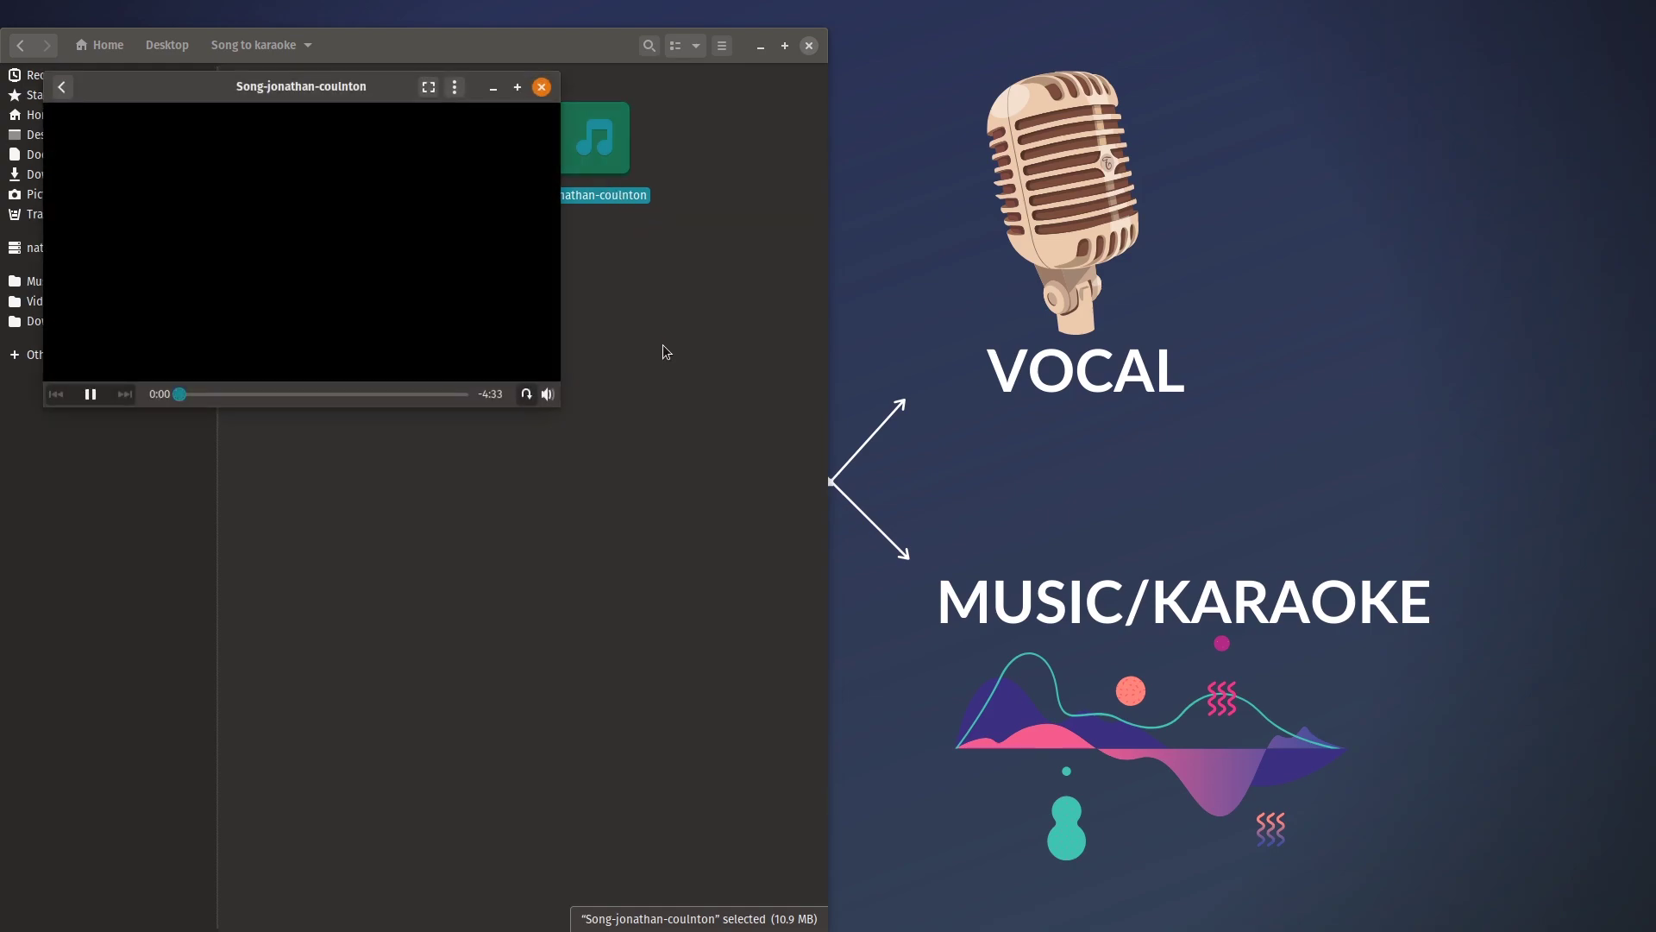
{"action": "left_click_drag", "start_coordinate": [361, 100], "coordinate": [912, 223]}
{"action": "left_click", "coordinate": [1051, 510]}
{"action": "left_click_drag", "start_coordinate": [1043, 392], "coordinate": [1042, 365]}
{"action": "left_click", "coordinate": [924, 359]}
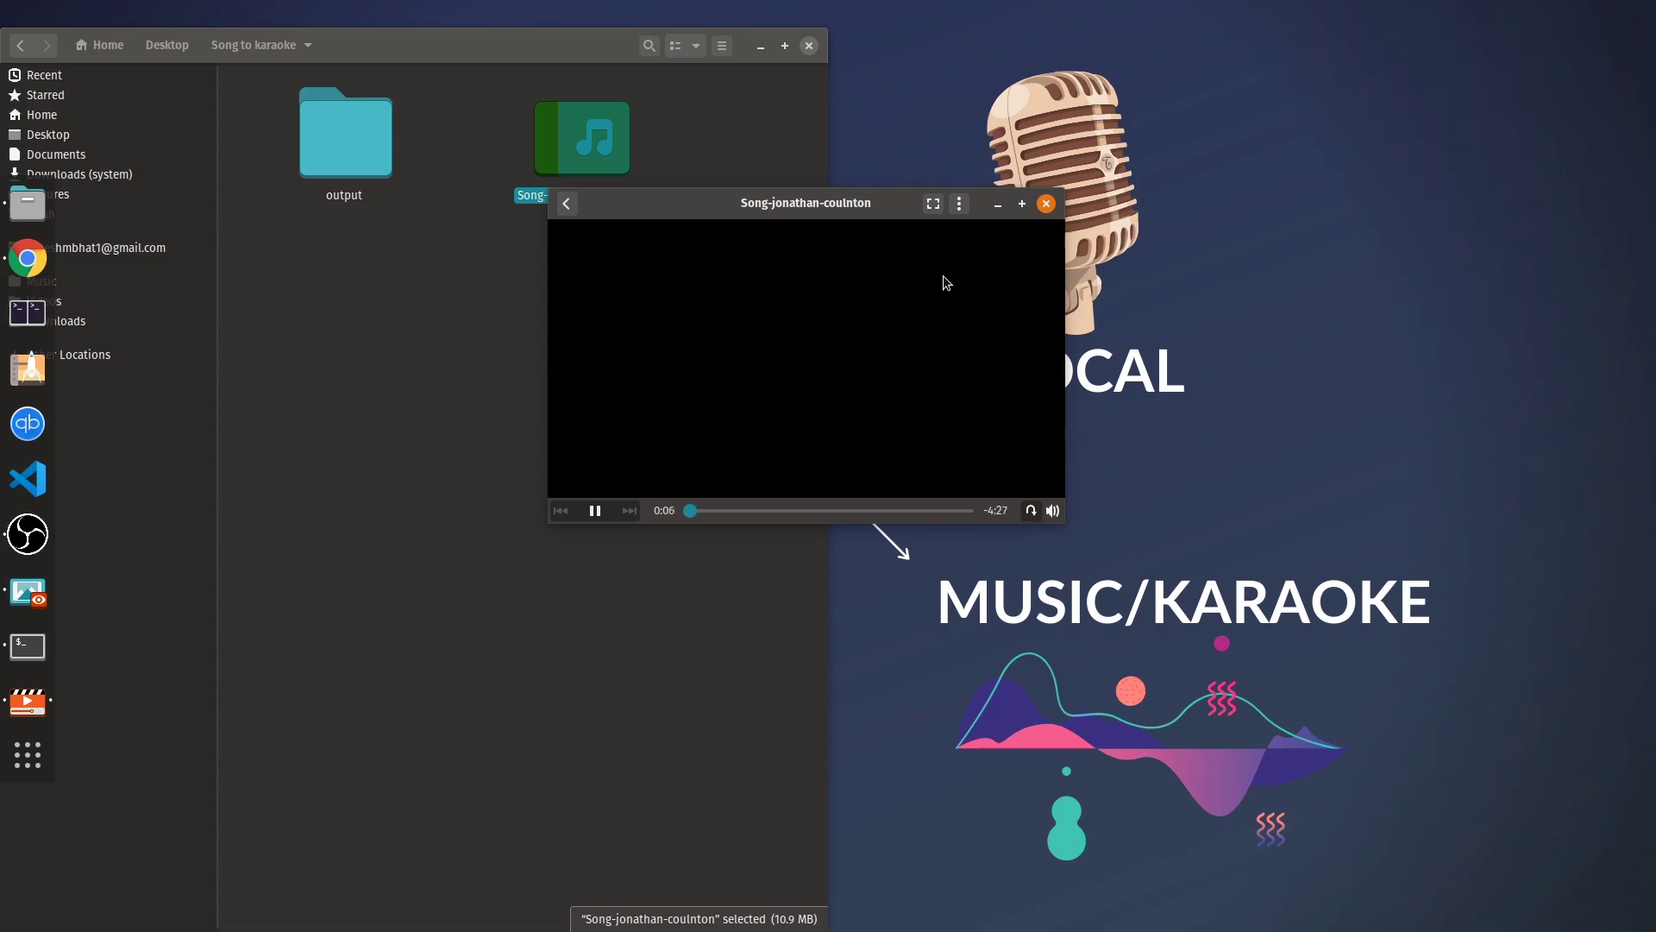
{"action": "key", "text": "XF86AudioRaiseVolume"}
{"action": "left_click", "coordinate": [1046, 204]}
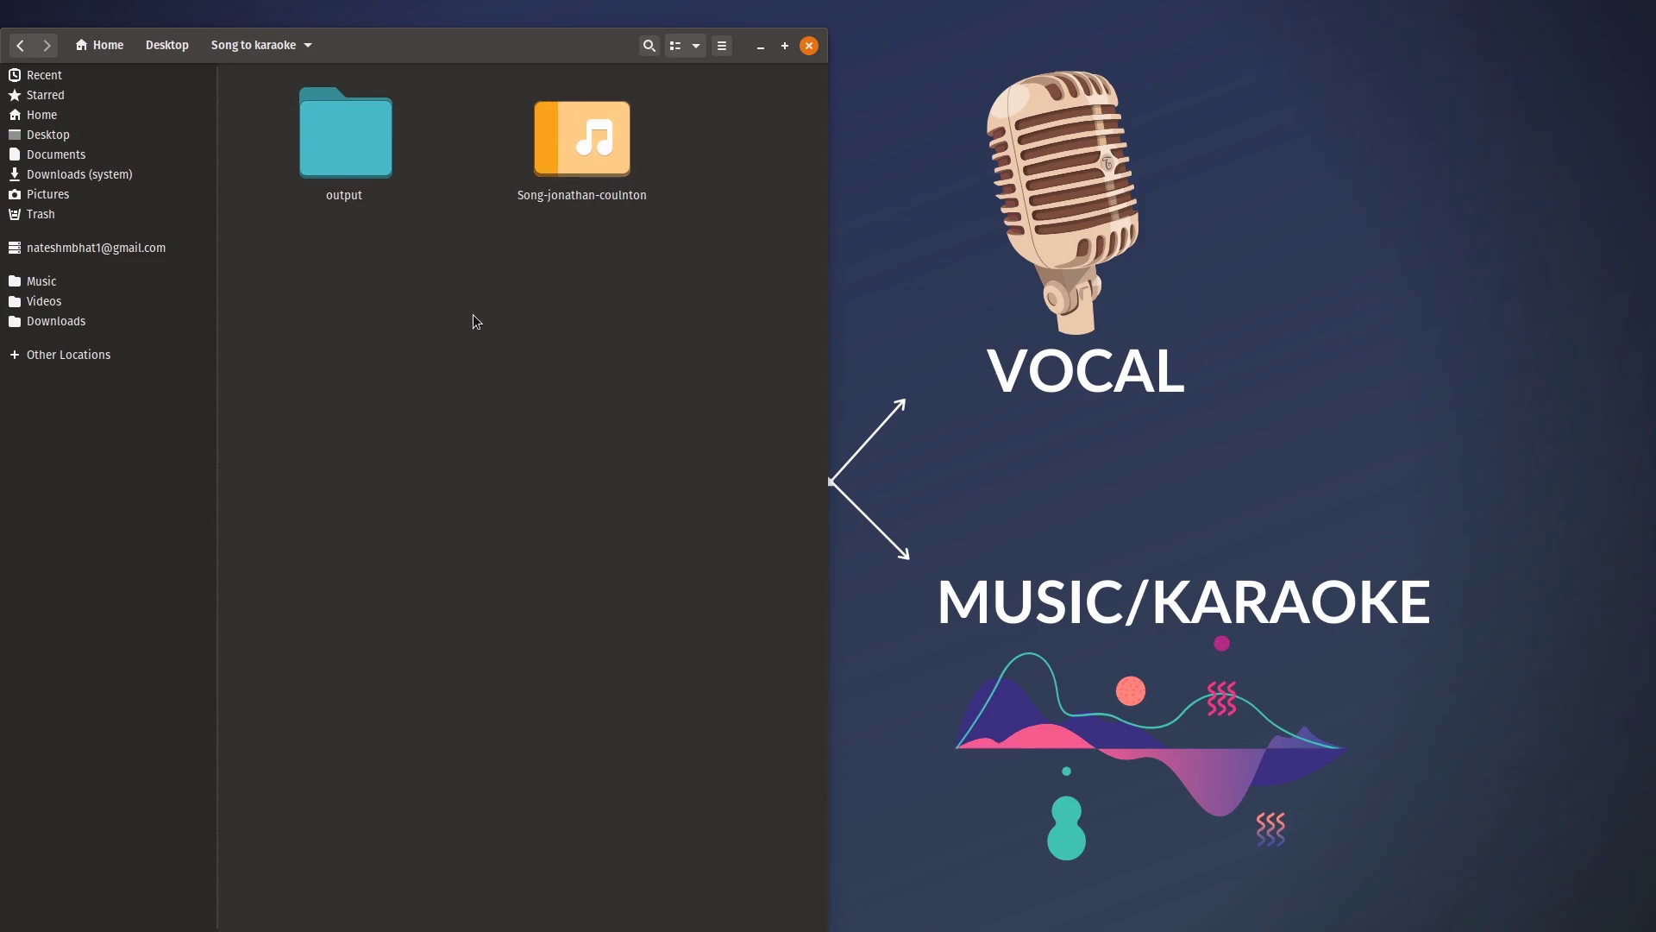
In the output folder, play accompaniment.mp3 and then close its player
{"action": "double_click", "coordinate": [351, 151]}
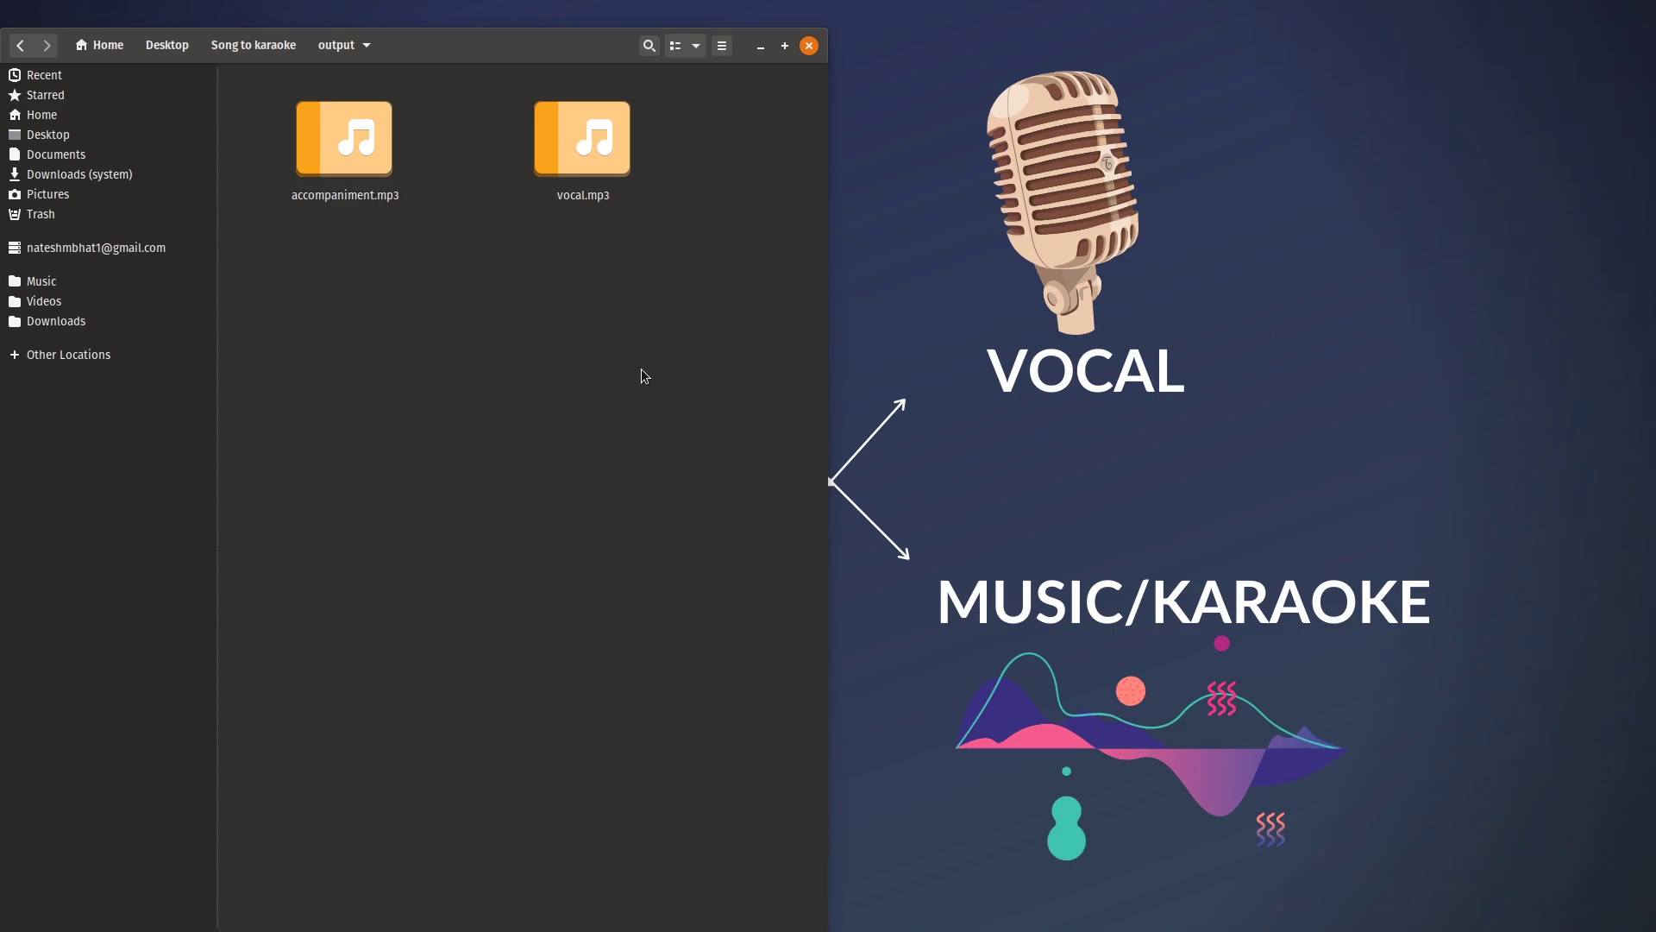
{"action": "left_click_drag", "start_coordinate": [611, 285], "coordinate": [517, 186]}
{"action": "left_click_drag", "start_coordinate": [427, 213], "coordinate": [587, 210]}
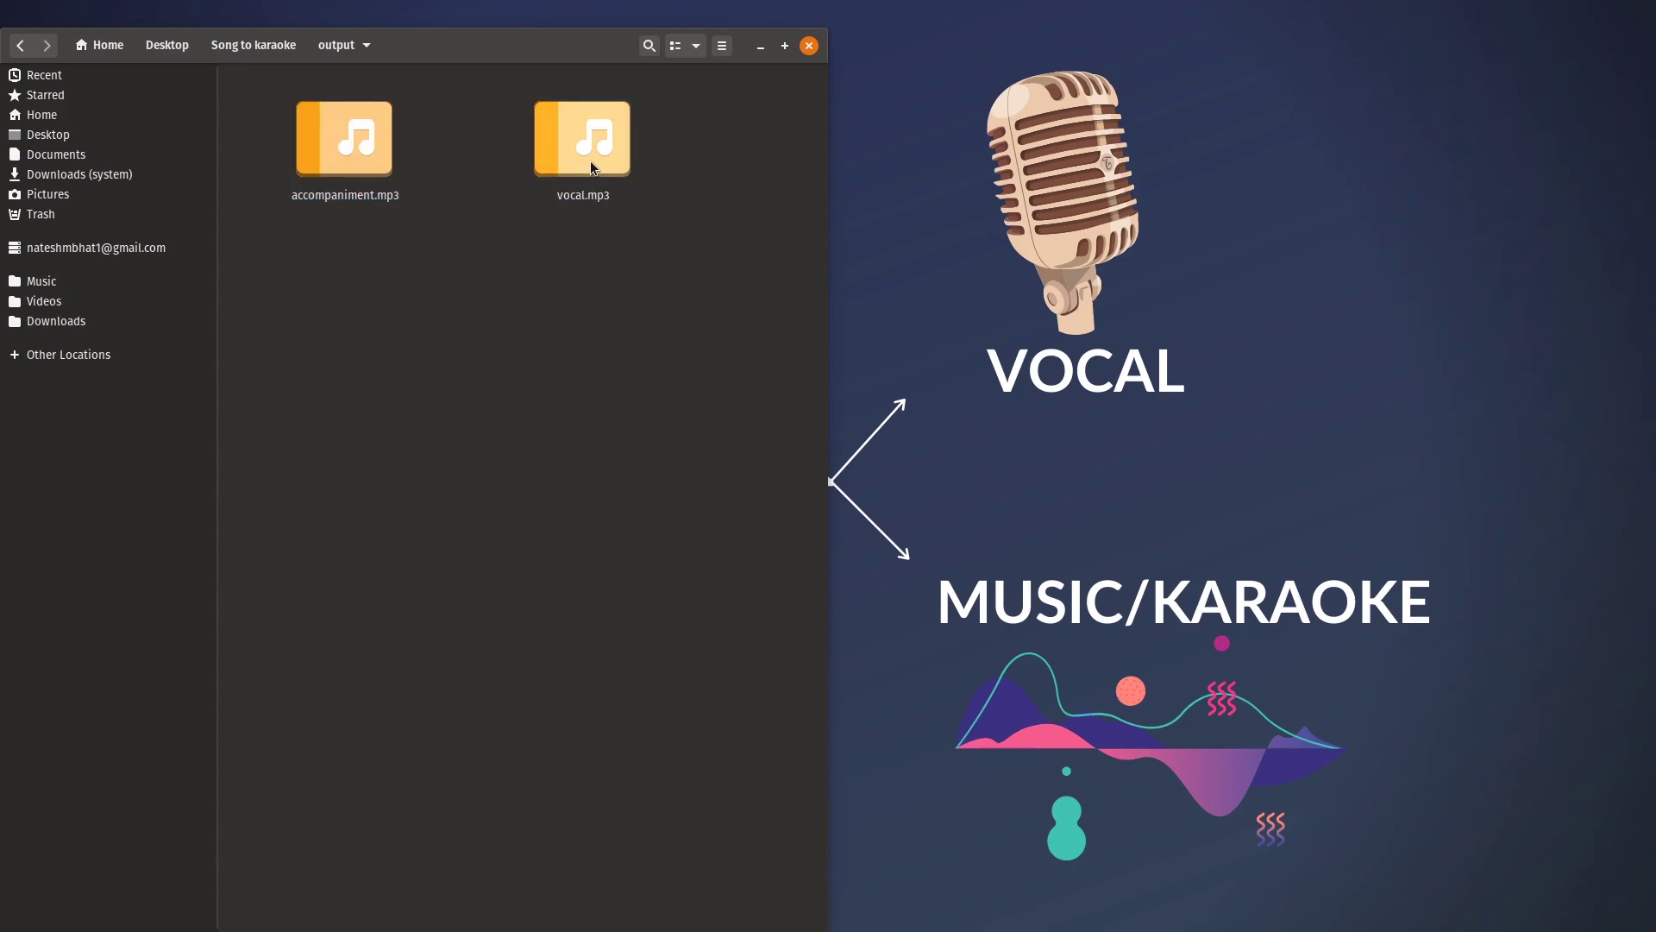
{"action": "double_click", "coordinate": [350, 142]}
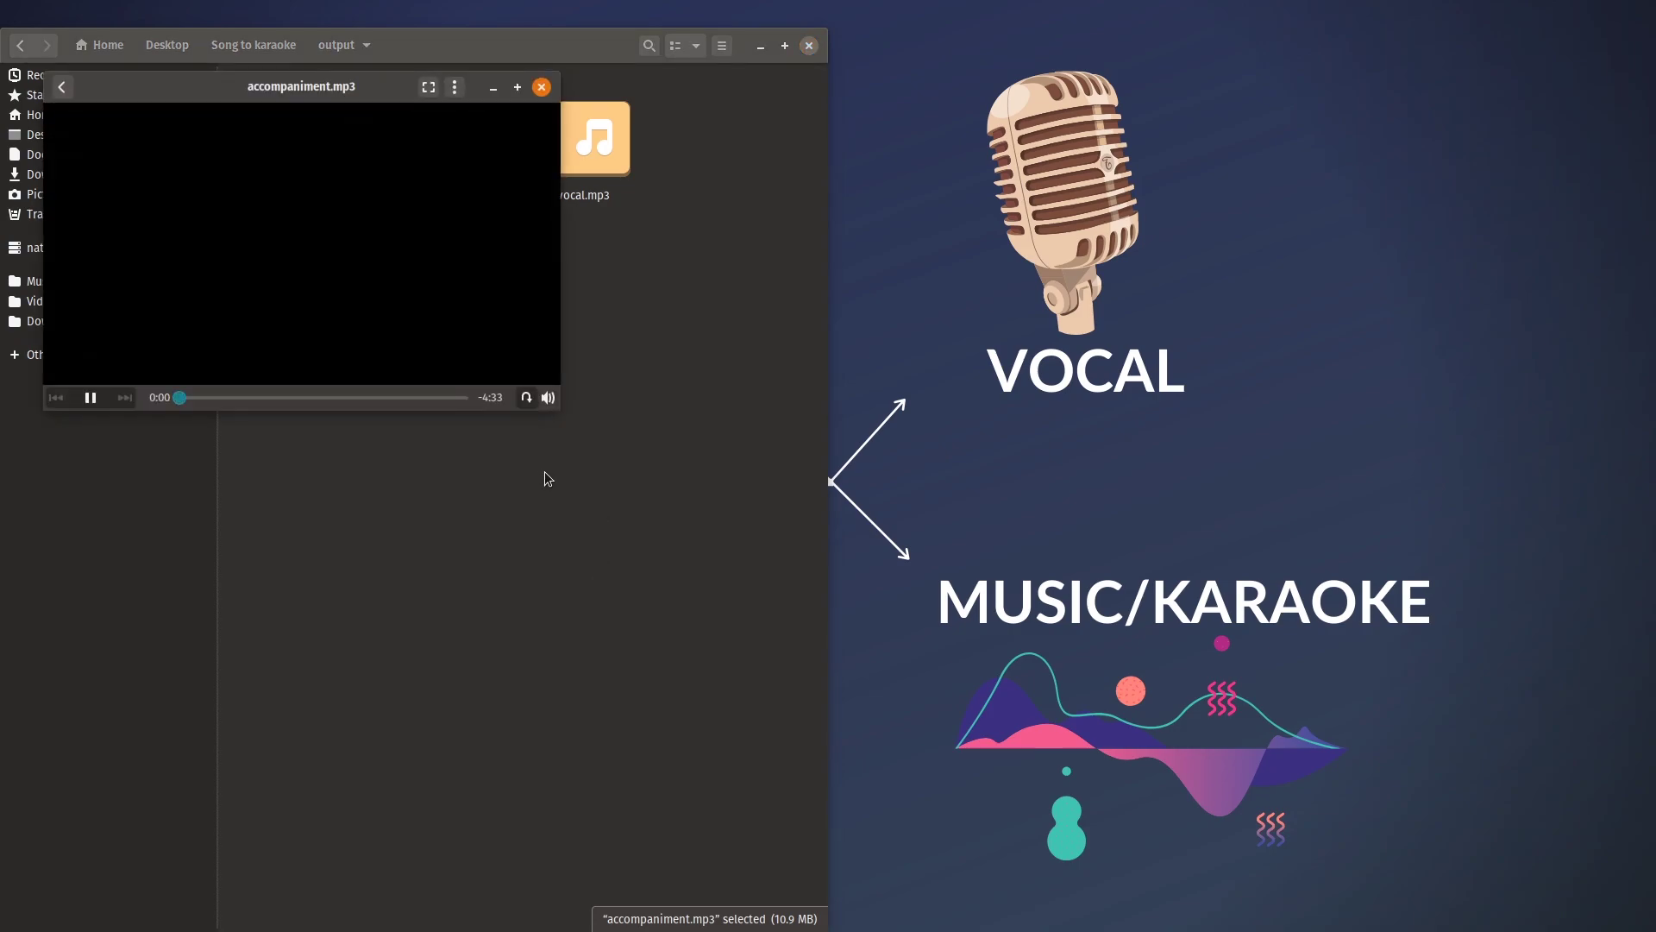
{"action": "left_click", "coordinate": [547, 397]}
{"action": "left_click", "coordinate": [547, 397]}
{"action": "left_click_drag", "start_coordinate": [353, 102], "coordinate": [587, 251]}
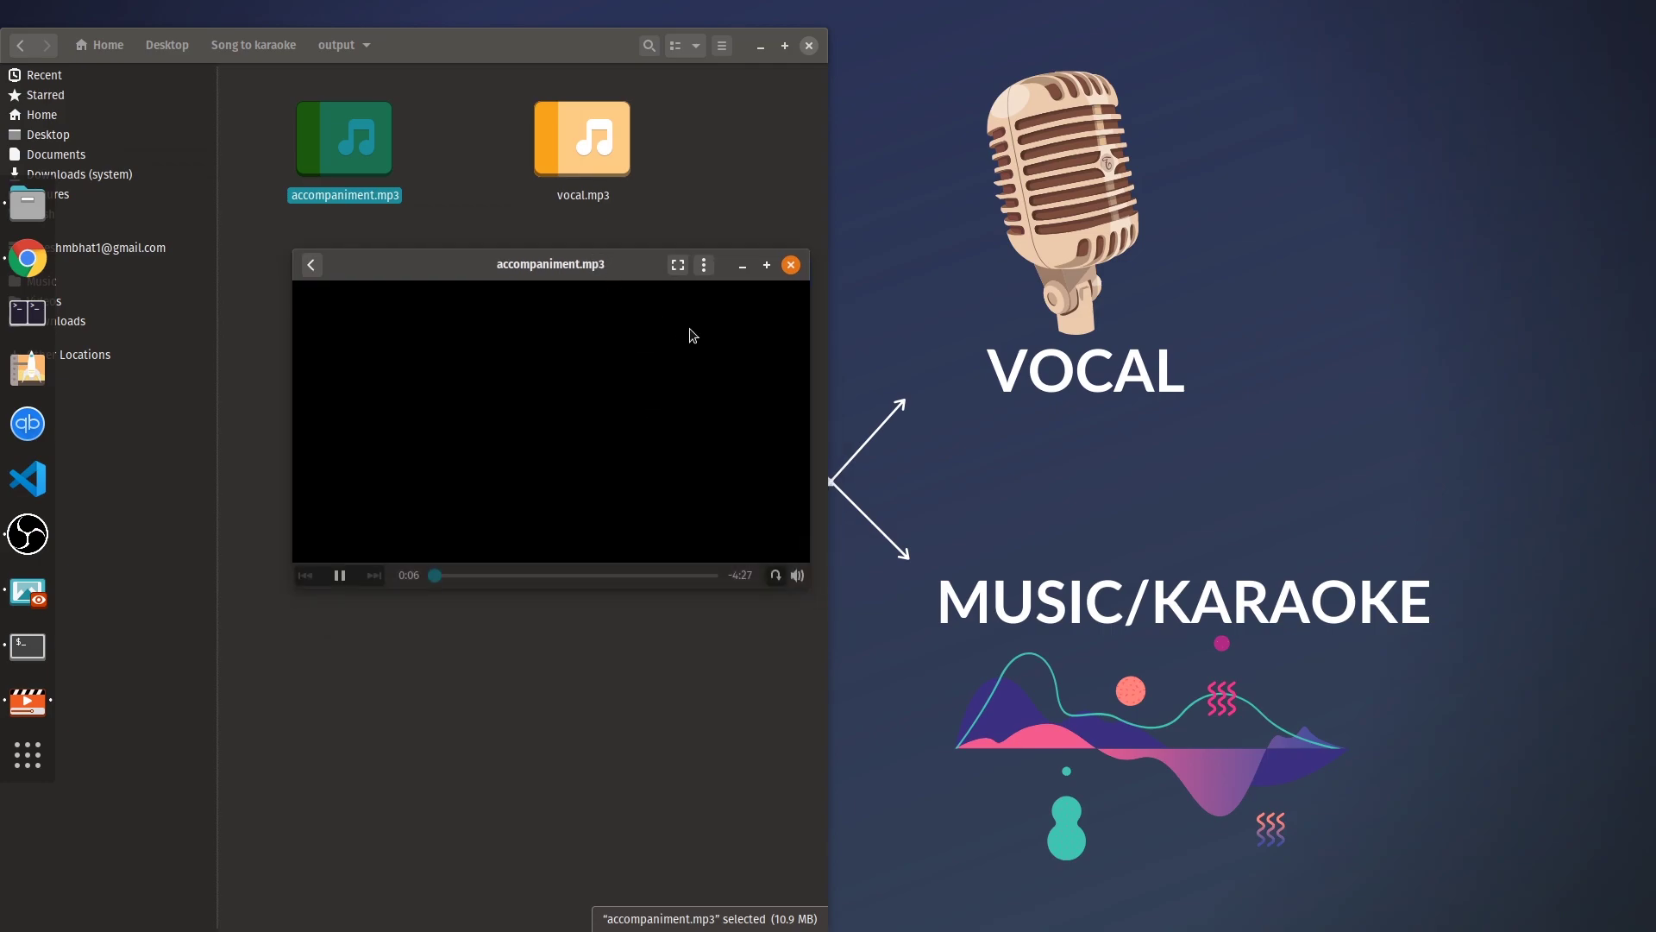
{"action": "left_click", "coordinate": [791, 264]}
Play vocal.mp3, close its player and clear the file selection
{"action": "double_click", "coordinate": [584, 138]}
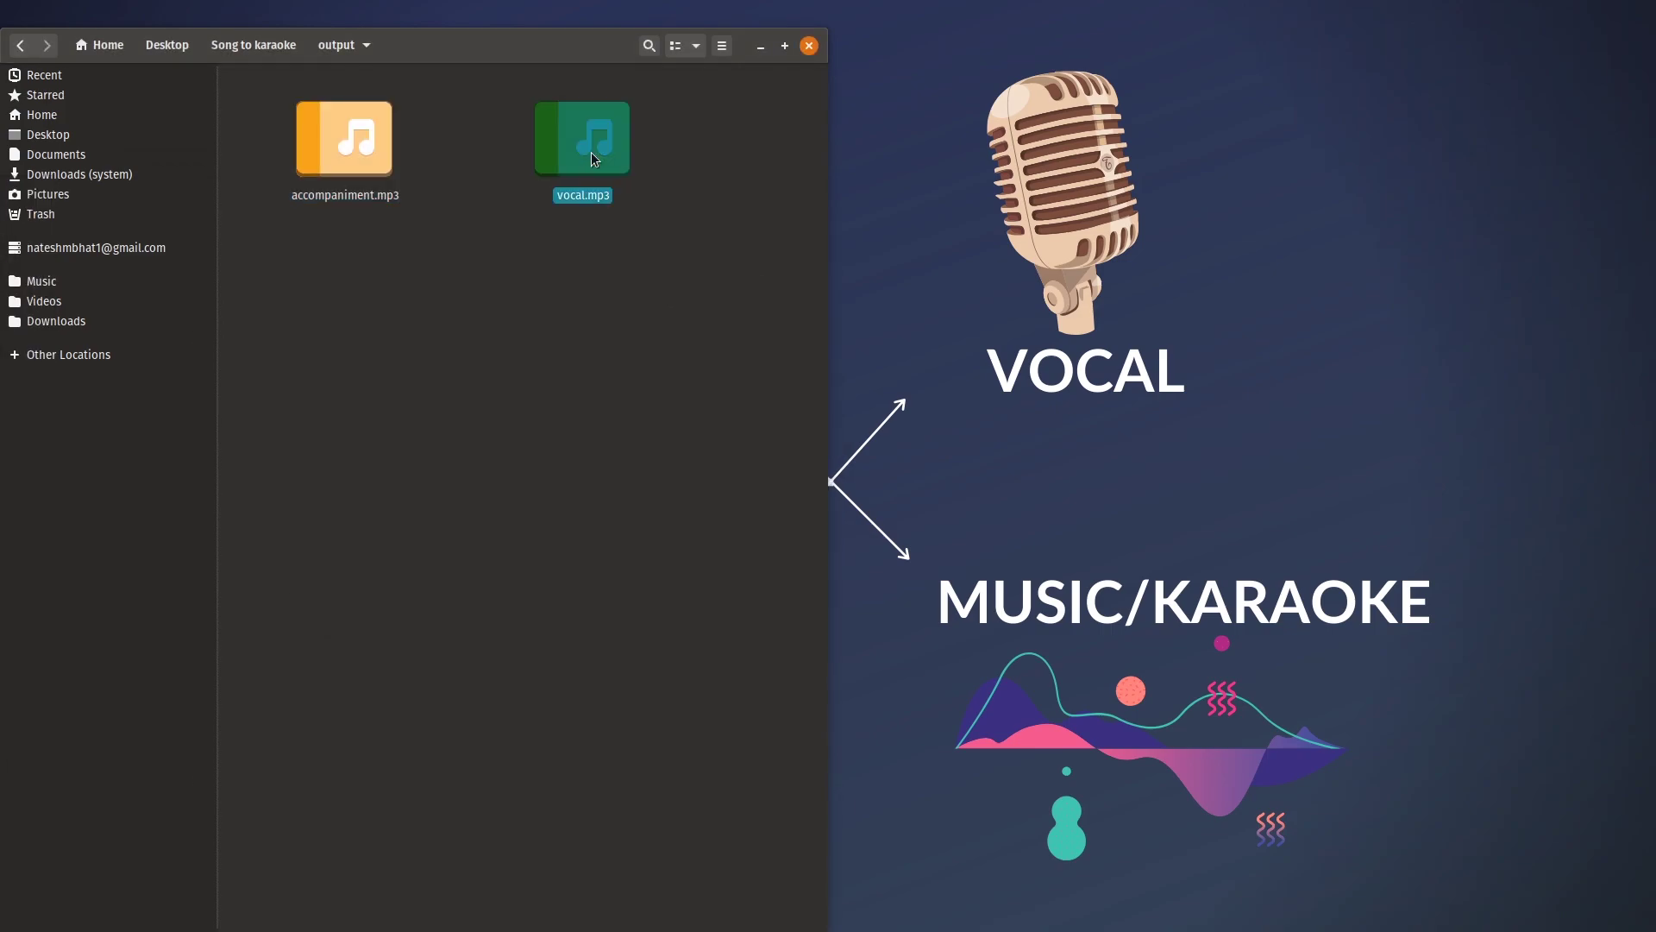
{"action": "left_click_drag", "start_coordinate": [380, 166], "coordinate": [613, 295]}
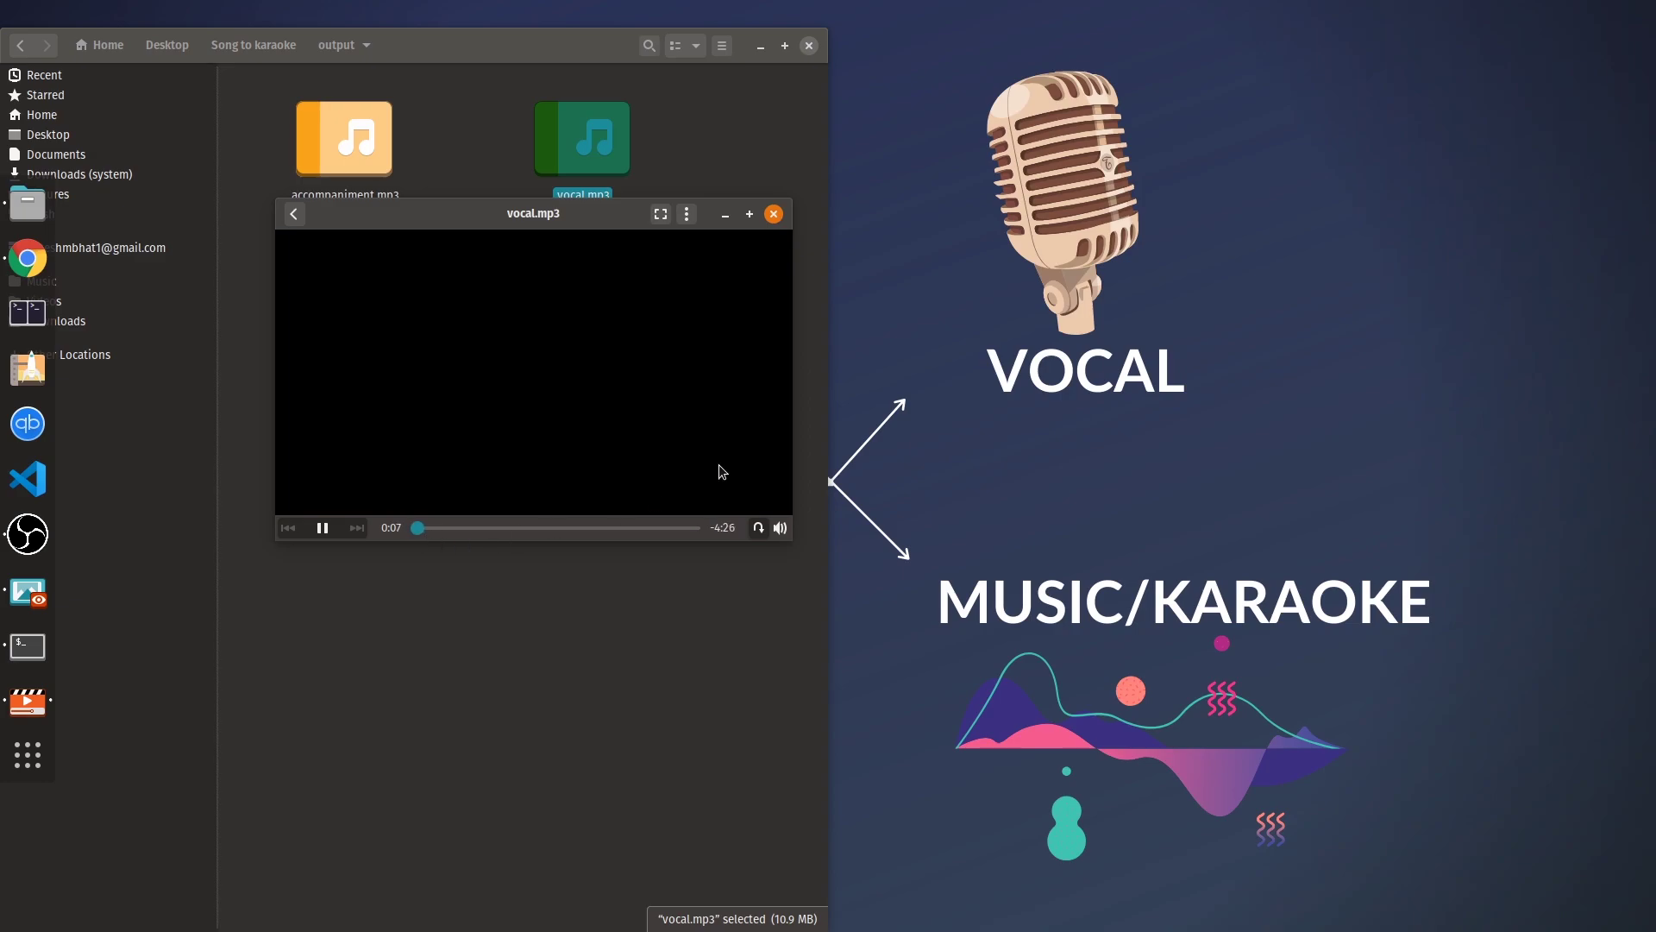
{"action": "left_click", "coordinate": [774, 214]}
{"action": "left_click", "coordinate": [603, 516]}
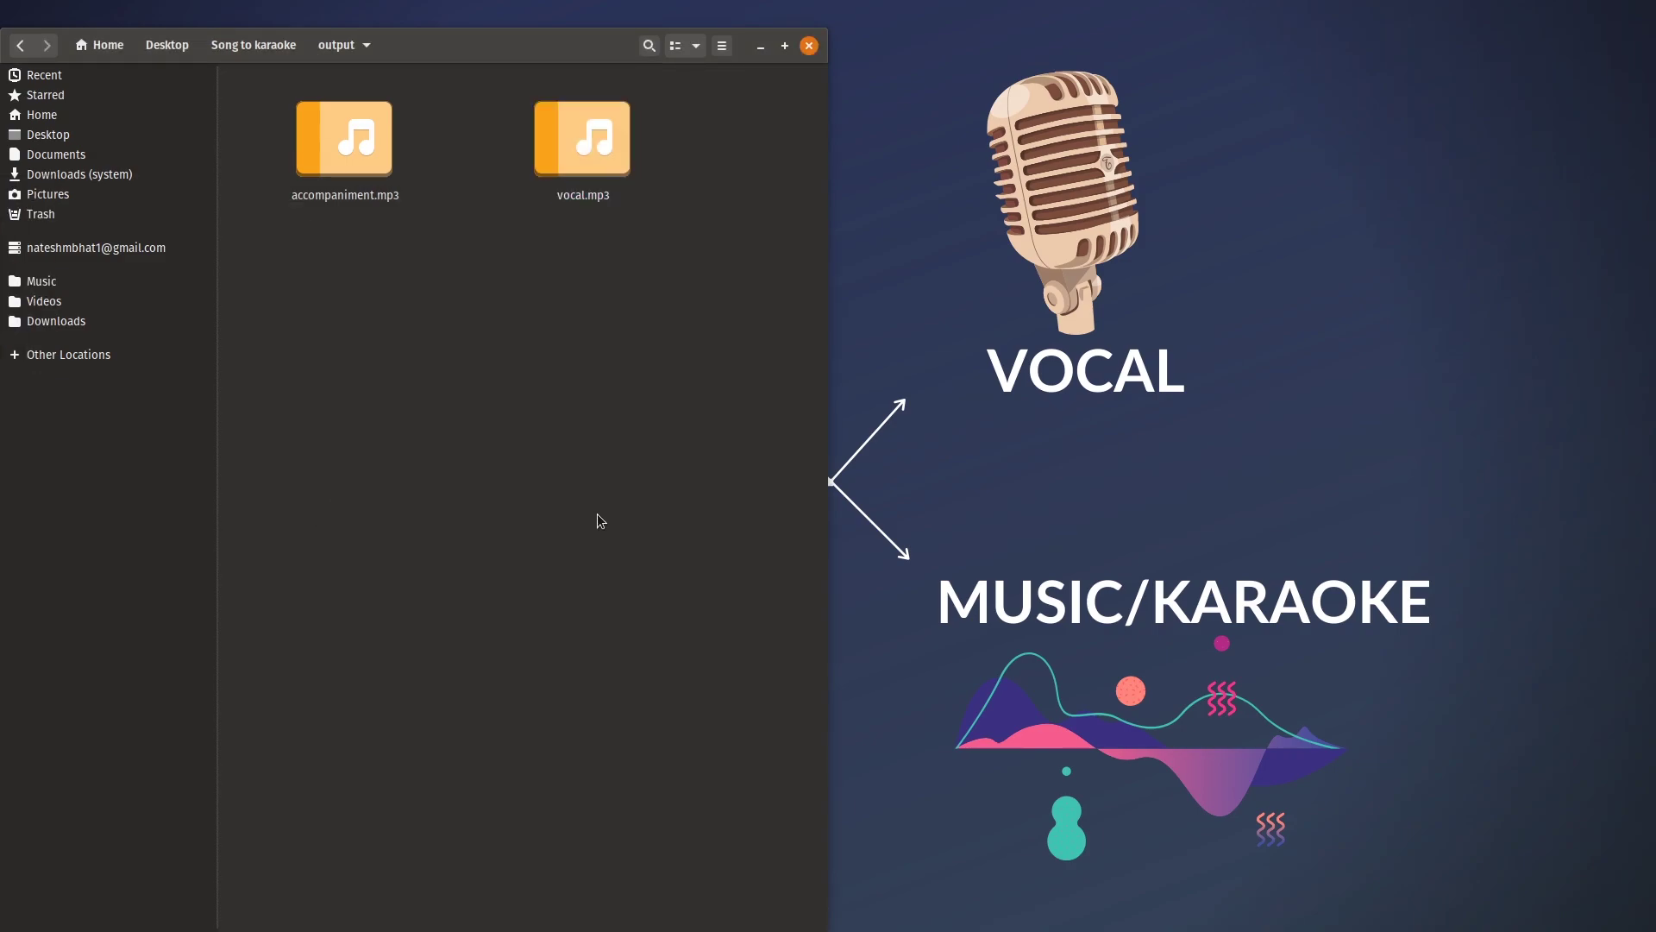
Go back up from the output folder to the Song to karaoke folder
{"action": "key", "text": "alt+Up"}
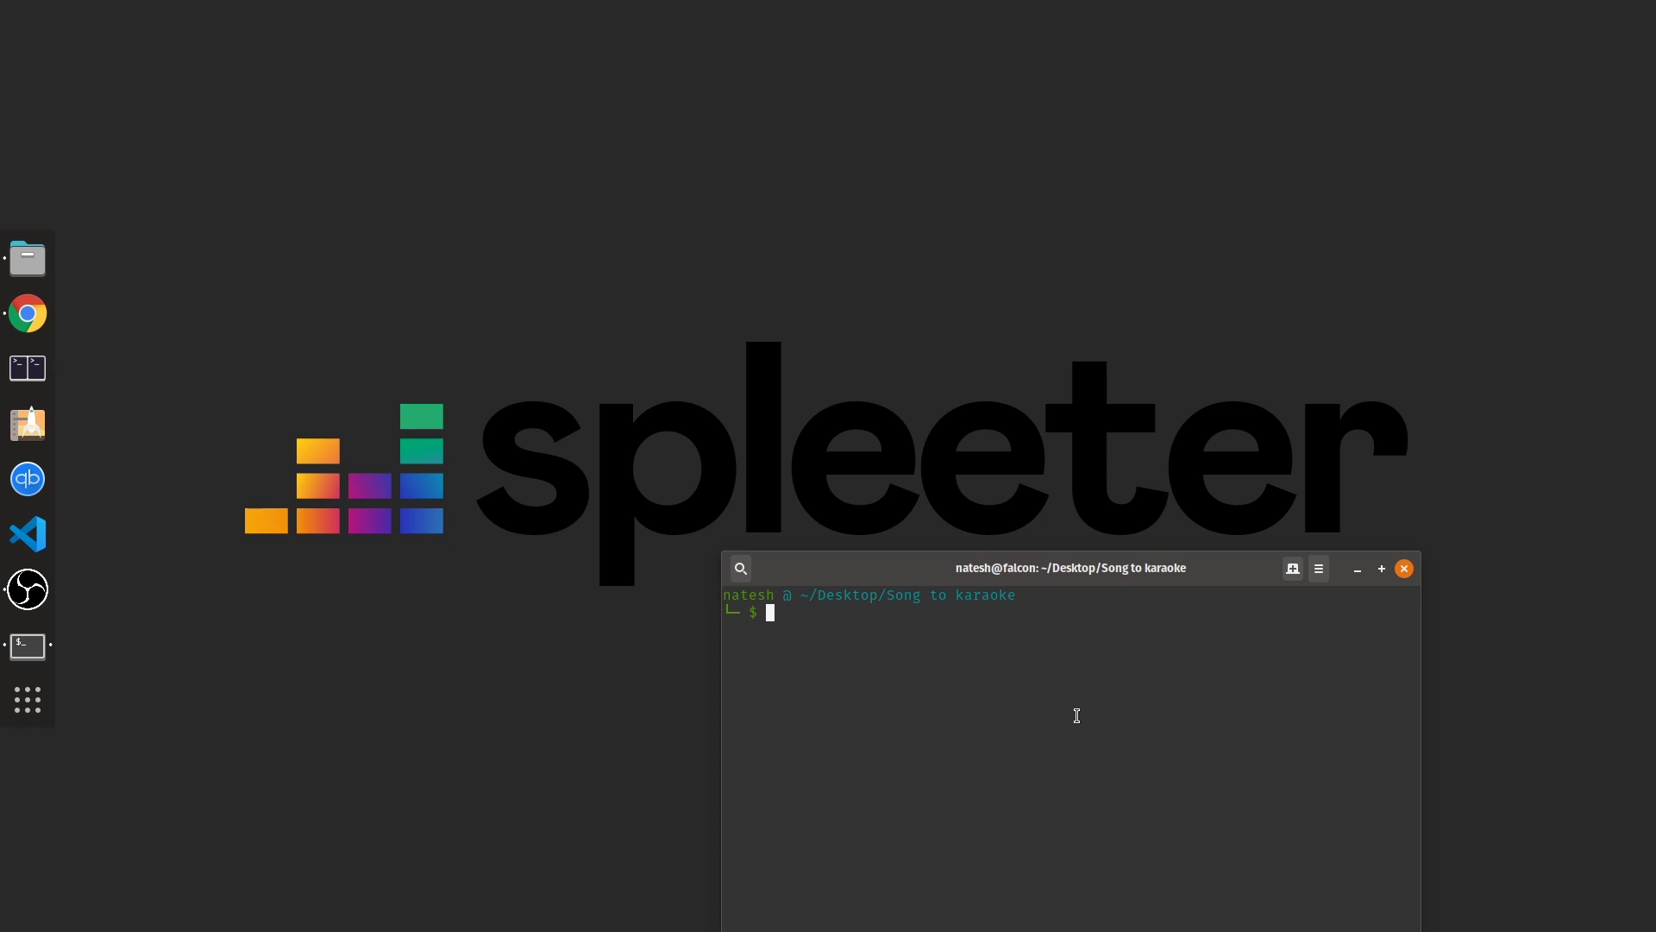
Run 'pip3 install spleeter' in the terminal, then clear the output with Ctrl+L
{"action": "type", "text": "pip"}
{"action": "key", "text": "BackSpace"}
{"action": "key", "text": "BackSpace"}
{"action": "key", "text": "BackSpace"}
{"action": "key", "text": "BackSpace"}
{"action": "type", "text": "pip inst"}
{"action": "key", "text": "BackSpace"}
{"action": "key", "text": "BackSpace"}
{"action": "key", "text": "BackSpace"}
{"action": "key", "text": "BackSpace"}
{"action": "key", "text": "BackSpace"}
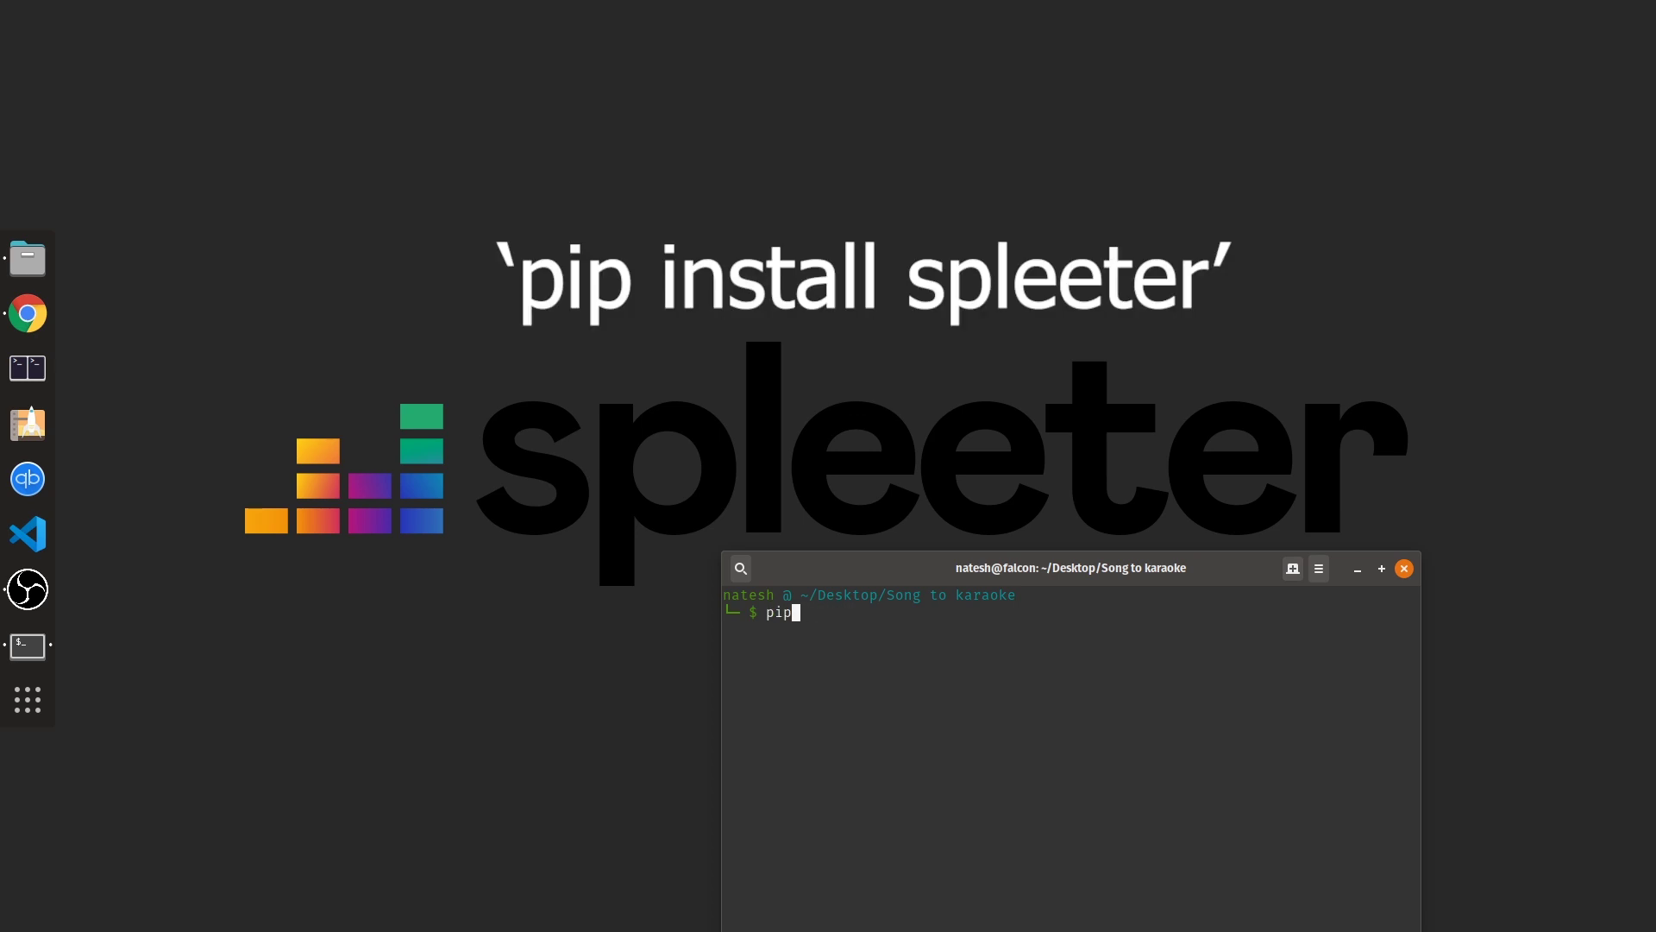
{"action": "type", "text": "3 install spleeter"}
{"action": "key", "text": "Return"}
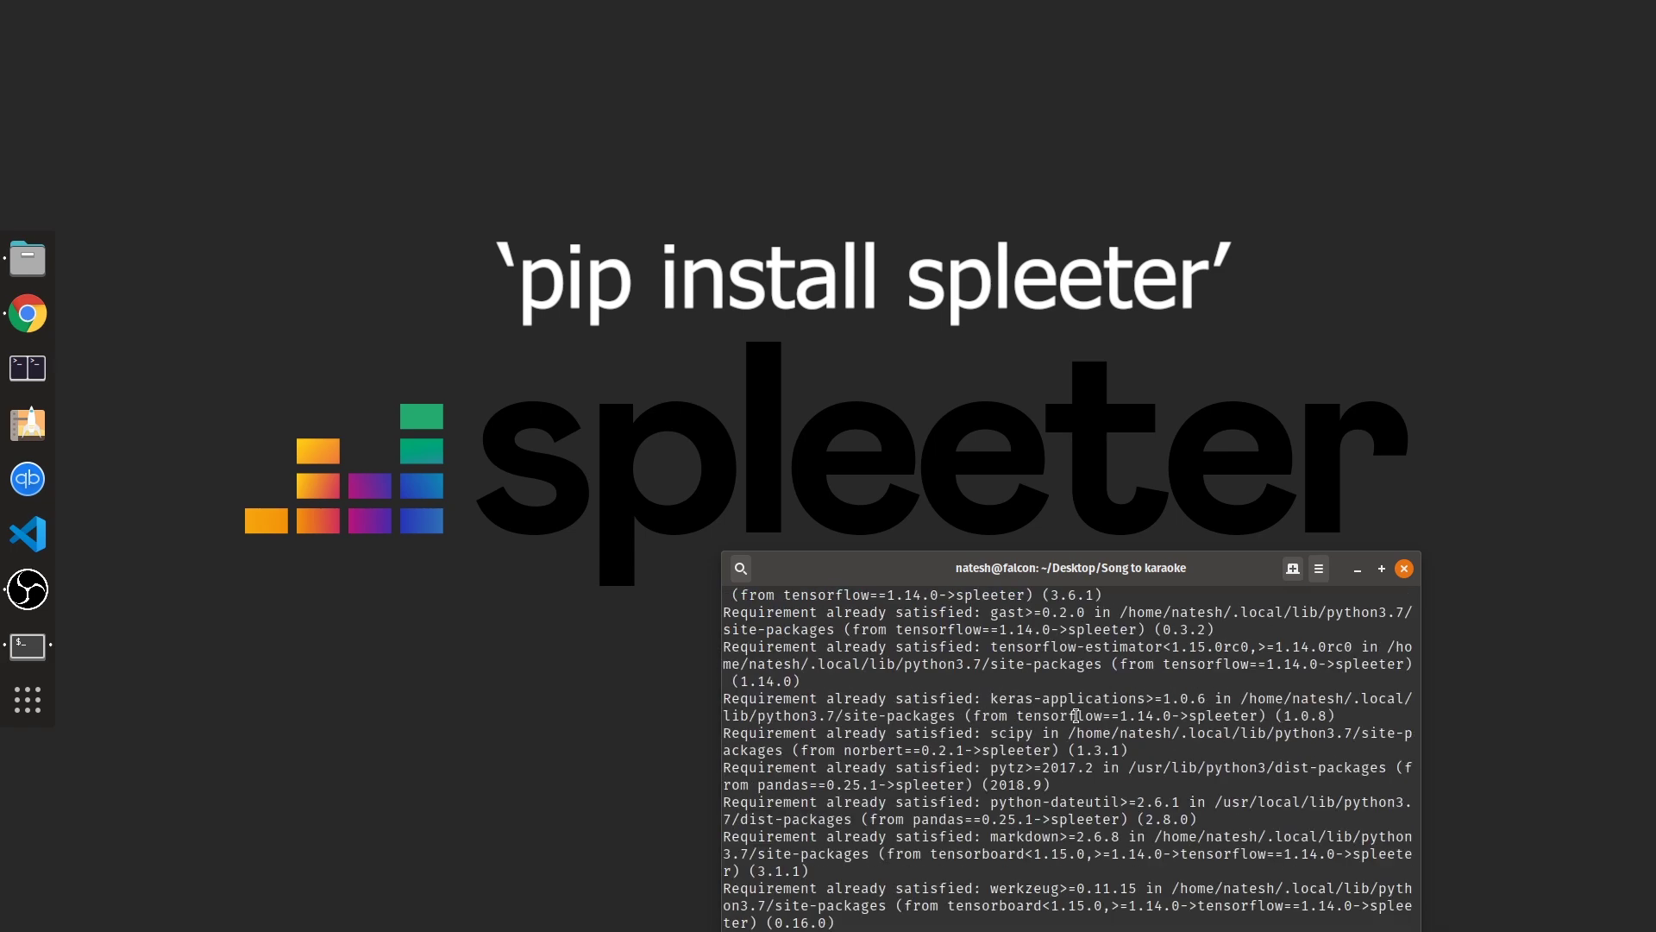
{"action": "left_click_drag", "start_coordinate": [1089, 563], "coordinate": [1220, 251]}
{"action": "scroll", "coordinate": [1052, 561], "scroll_direction": "up", "scroll_amount": 5}
{"action": "scroll", "coordinate": [1080, 550], "scroll_direction": "down", "scroll_amount": 5}
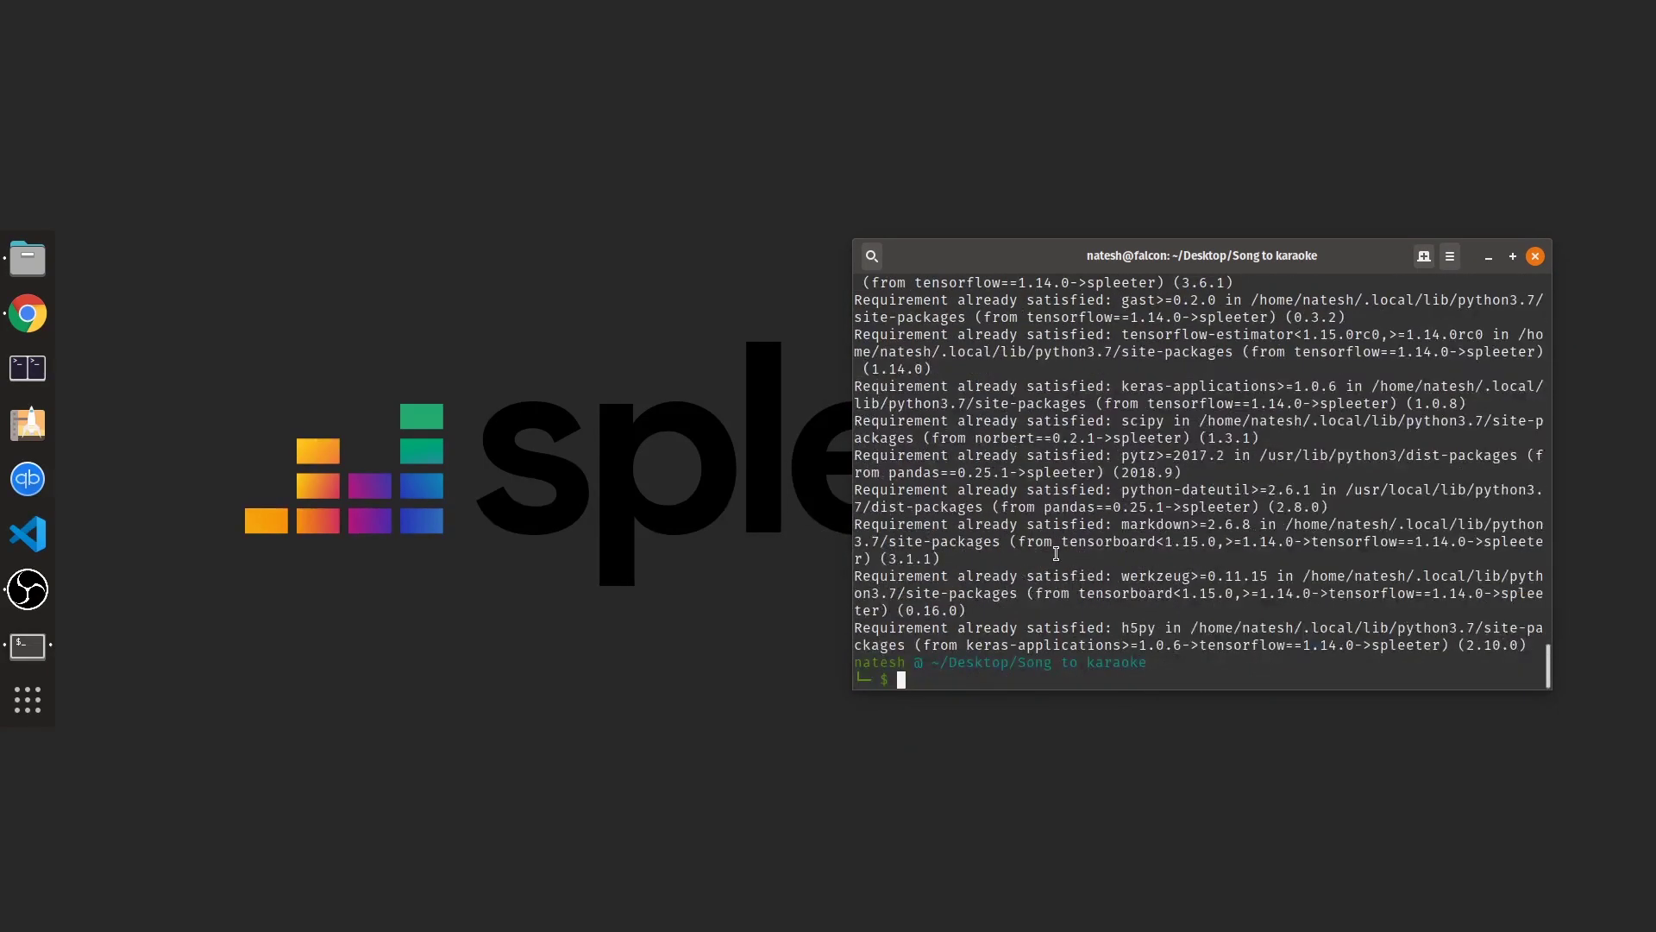
{"action": "key", "text": "ctrl+l"}
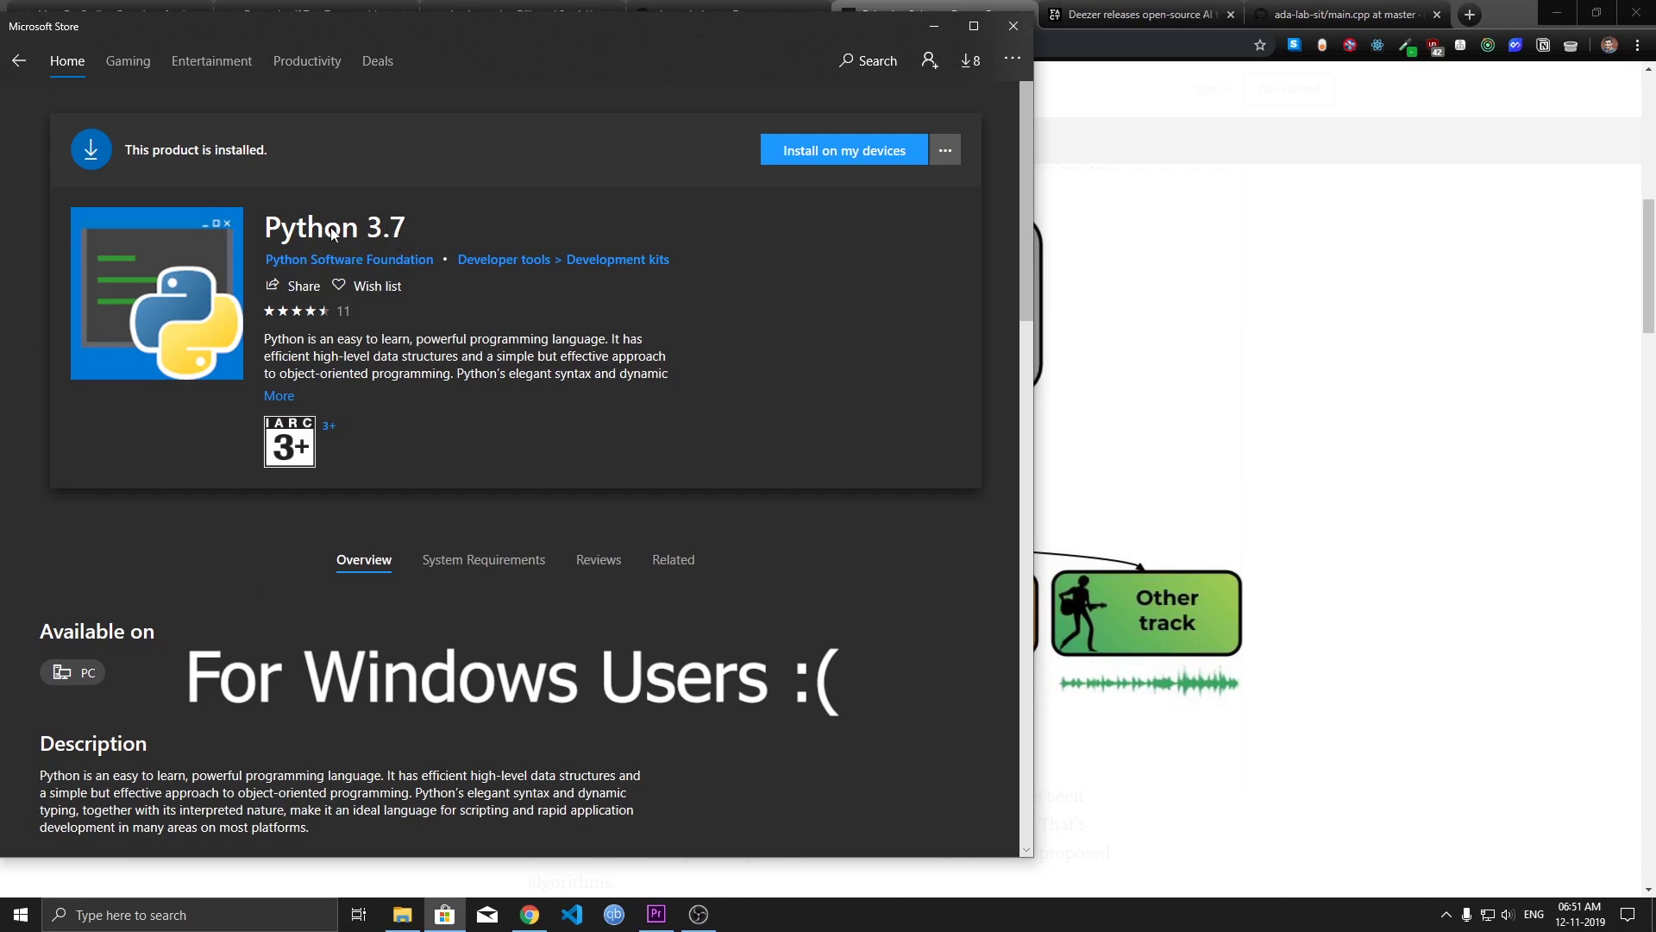
Launch Command Prompt through search and run 'pip install spleeter'
{"action": "left_click", "coordinate": [120, 897]}
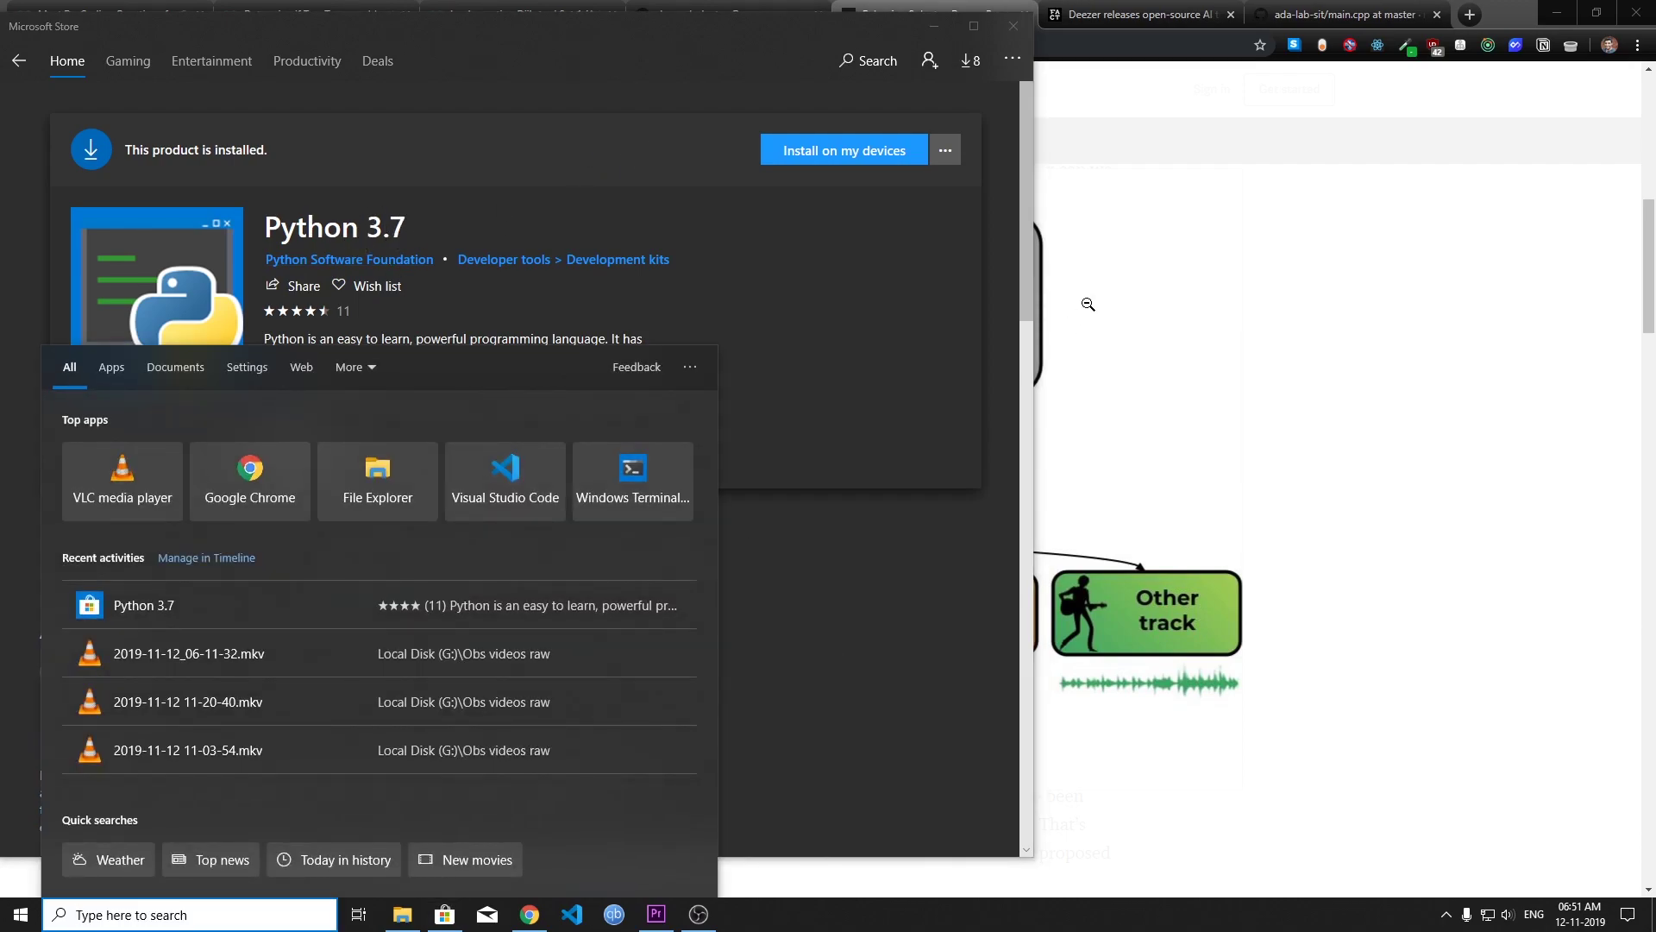
{"action": "type", "text": "cmd"}
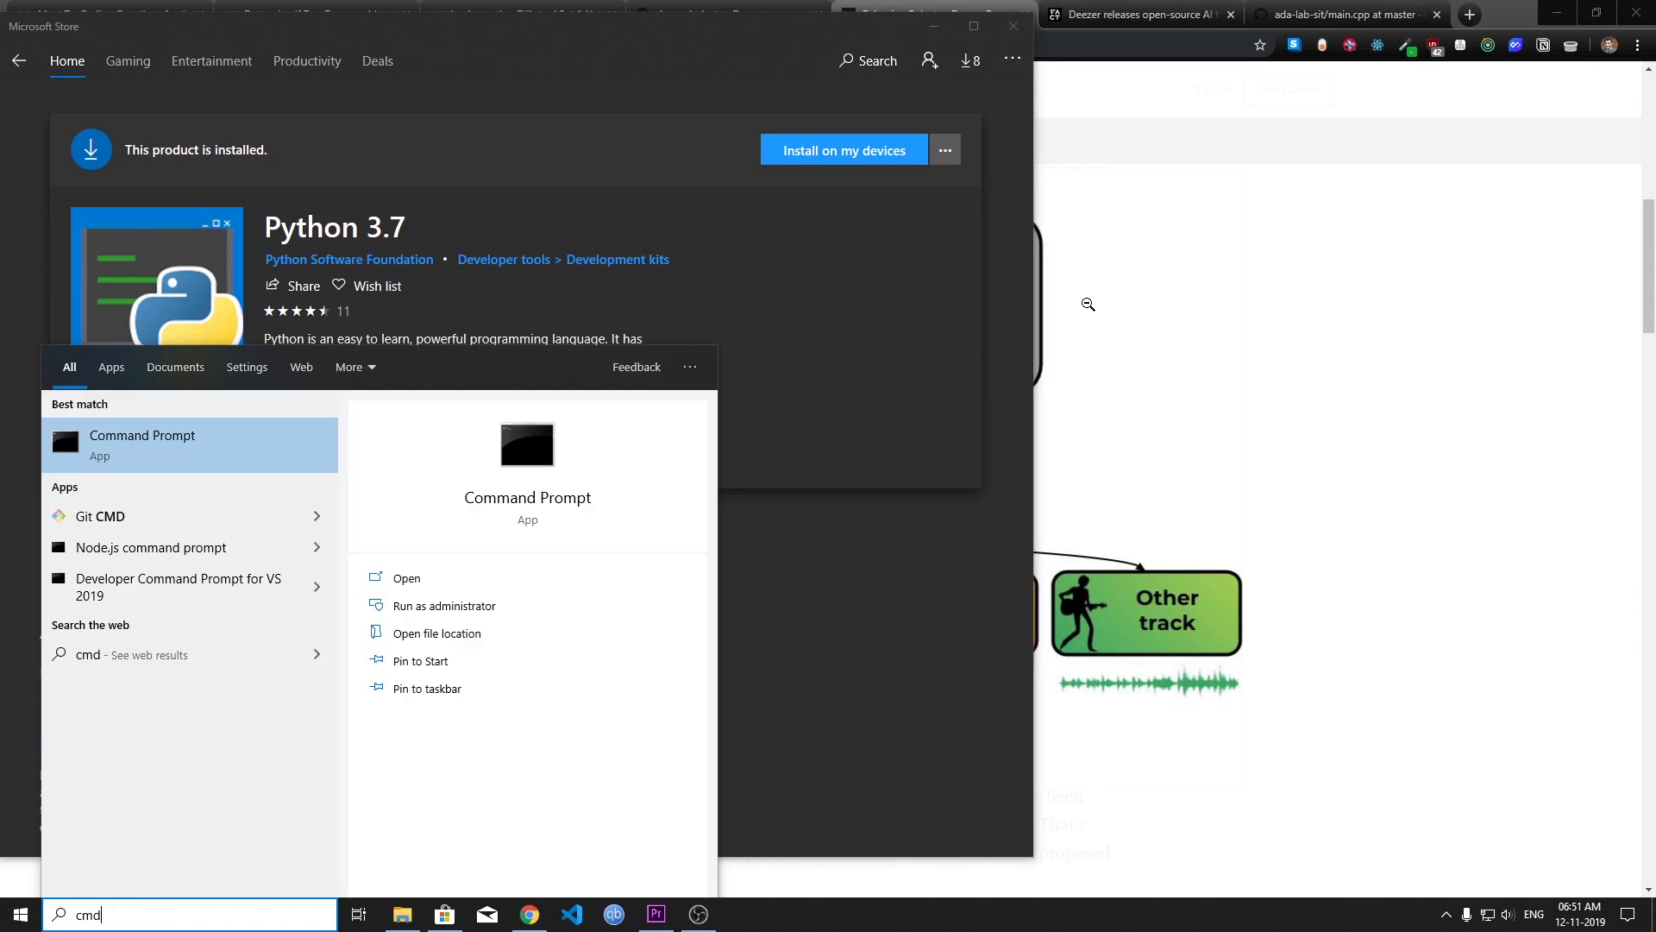
{"action": "left_click", "coordinate": [207, 436]}
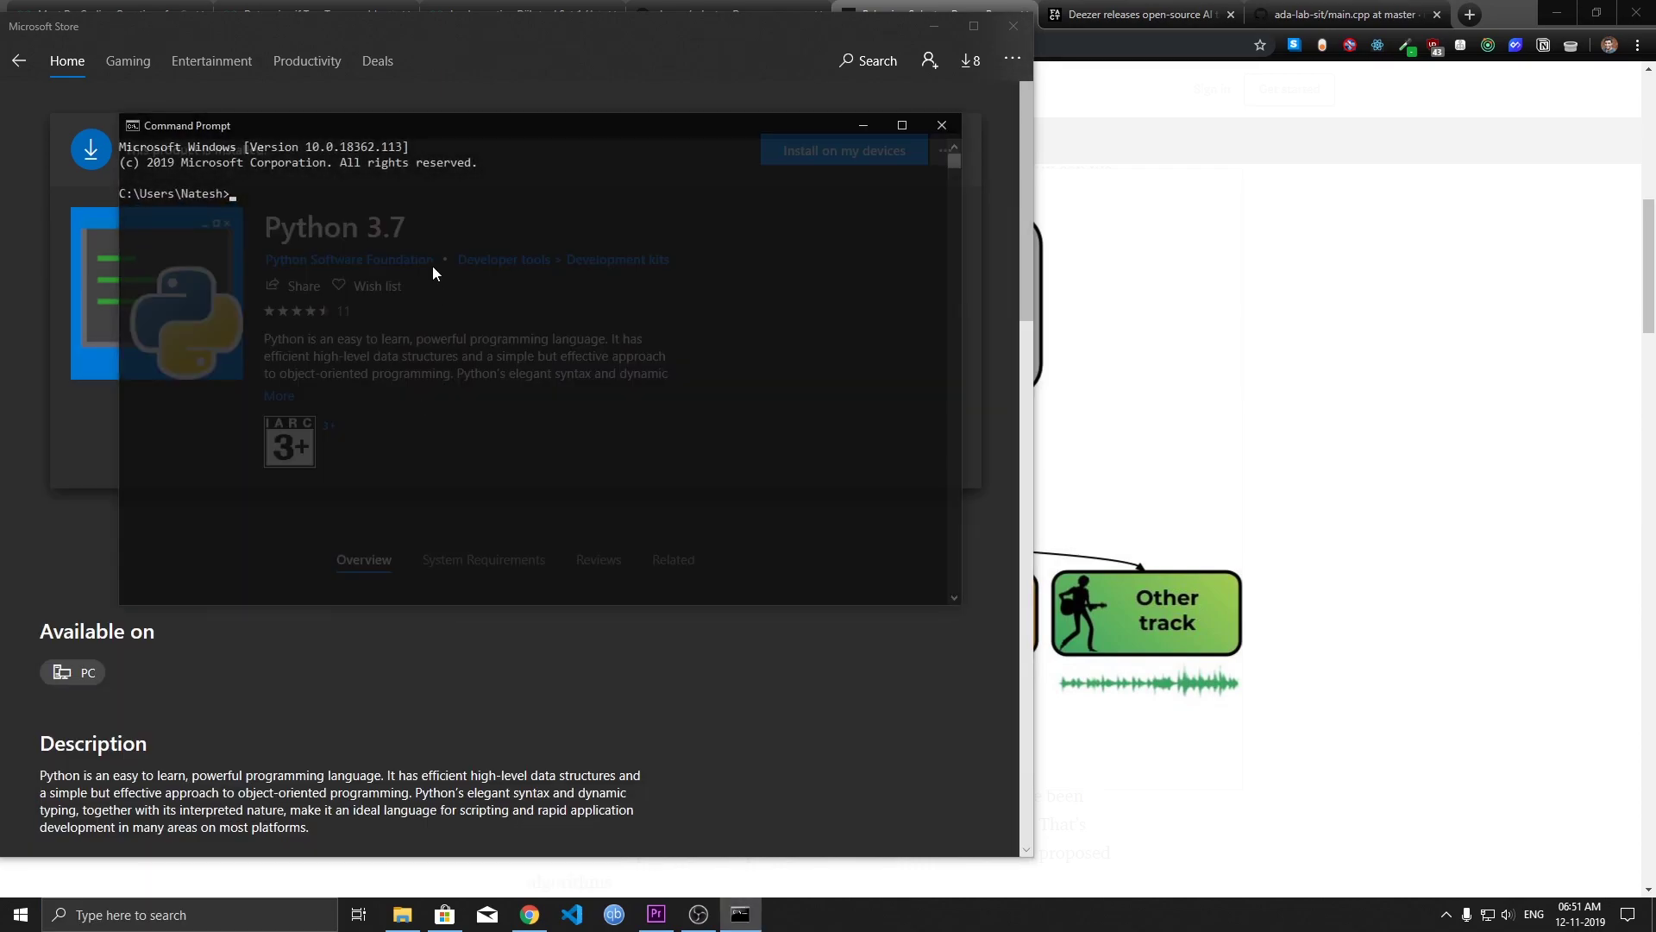
{"action": "left_click_drag", "start_coordinate": [442, 125], "coordinate": [831, 200]}
{"action": "left_click", "coordinate": [854, 509]}
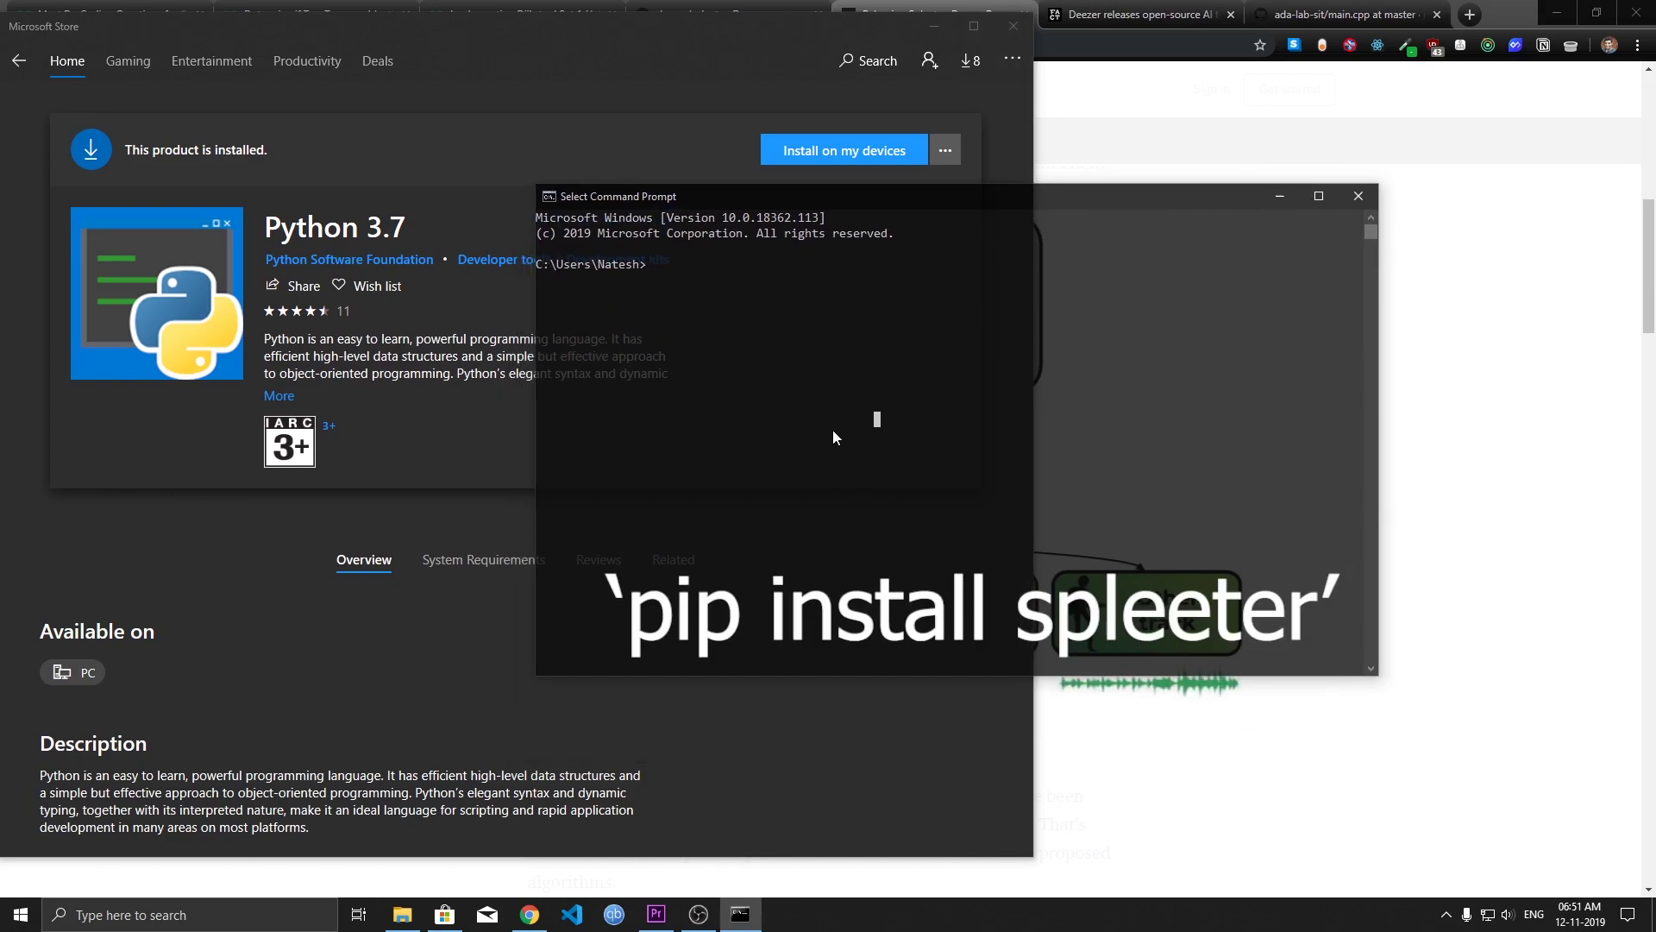
{"action": "type", "text": "pip install spleeter"}
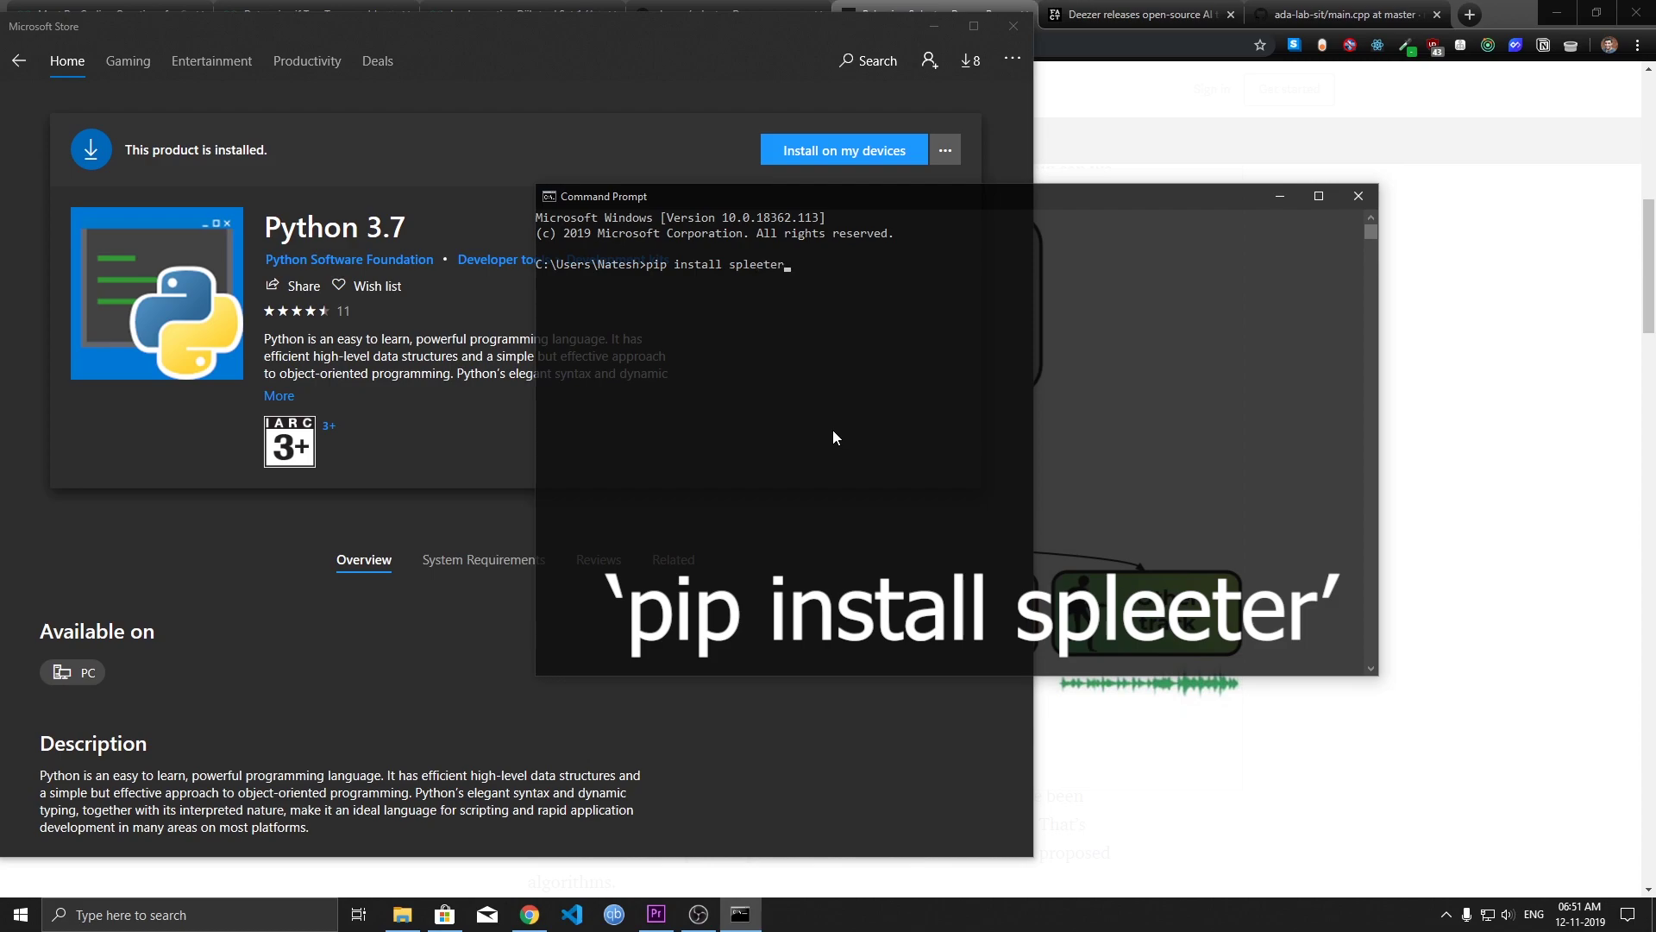
{"action": "key", "text": "Return"}
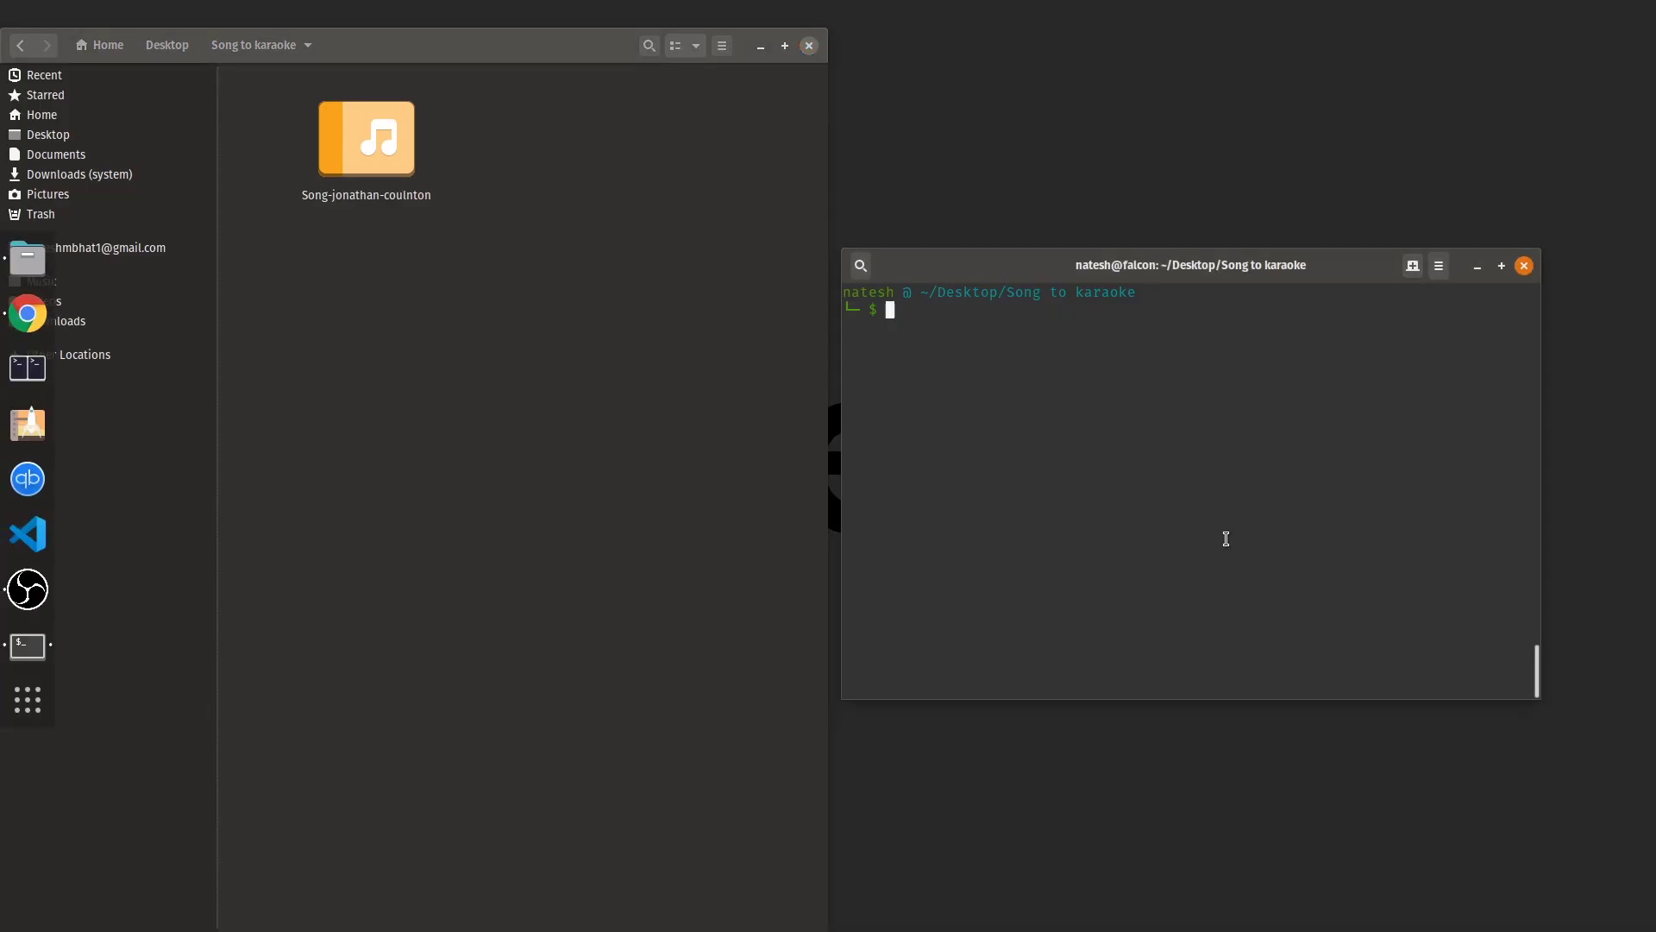
Begin the command 'spleeter separate' in the terminal open at Song to karaoke
{"action": "type", "text": "spleeter"}
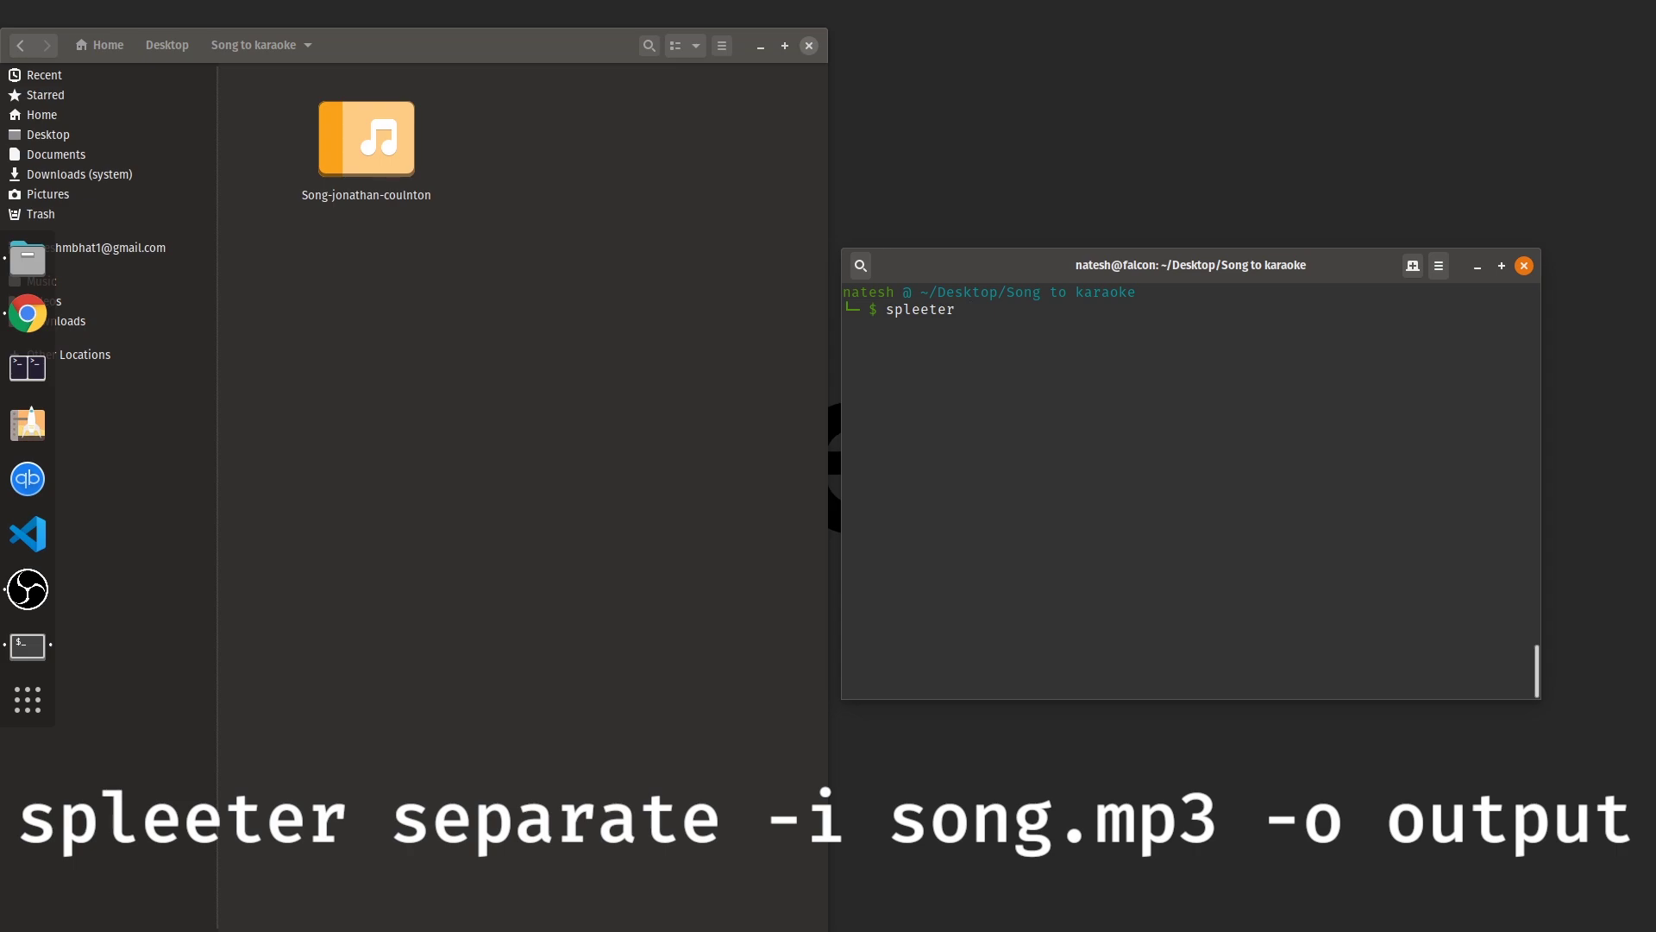
{"action": "type", "text": " separate"}
{"action": "left_click", "coordinate": [495, 402]}
{"action": "left_click", "coordinate": [366, 142]}
{"action": "left_click", "coordinate": [491, 375]}
{"action": "right_click", "coordinate": [491, 374]}
{"action": "left_click", "coordinate": [541, 480]}
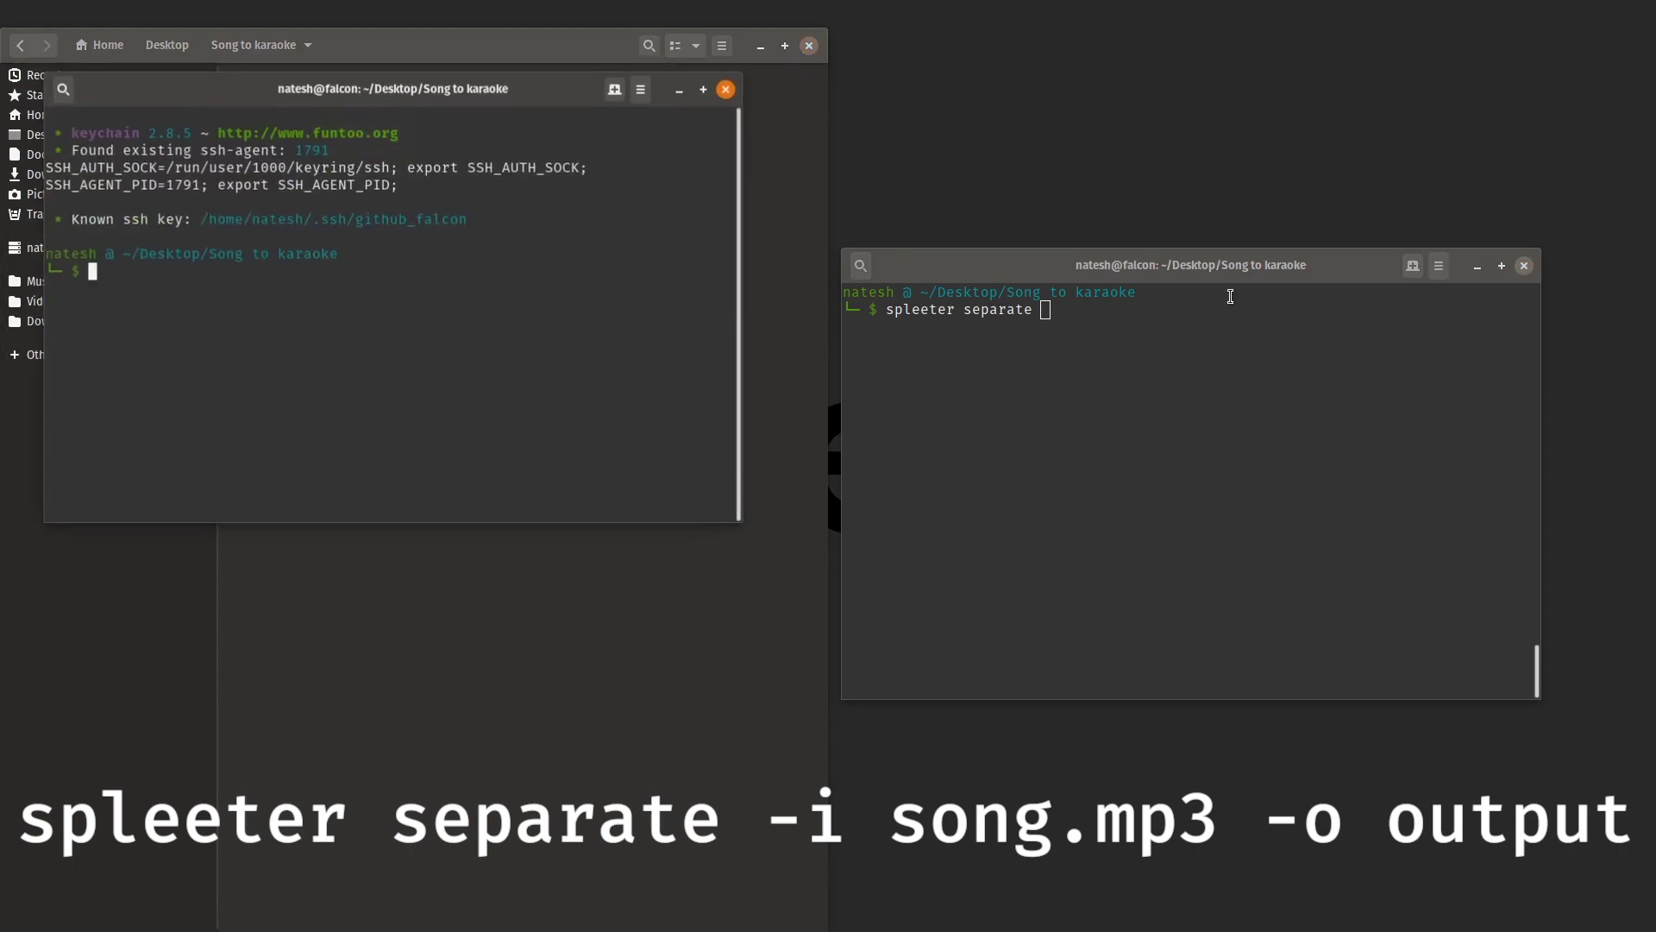
{"action": "left_click", "coordinate": [725, 89]}
{"action": "left_click", "coordinate": [1009, 333]}
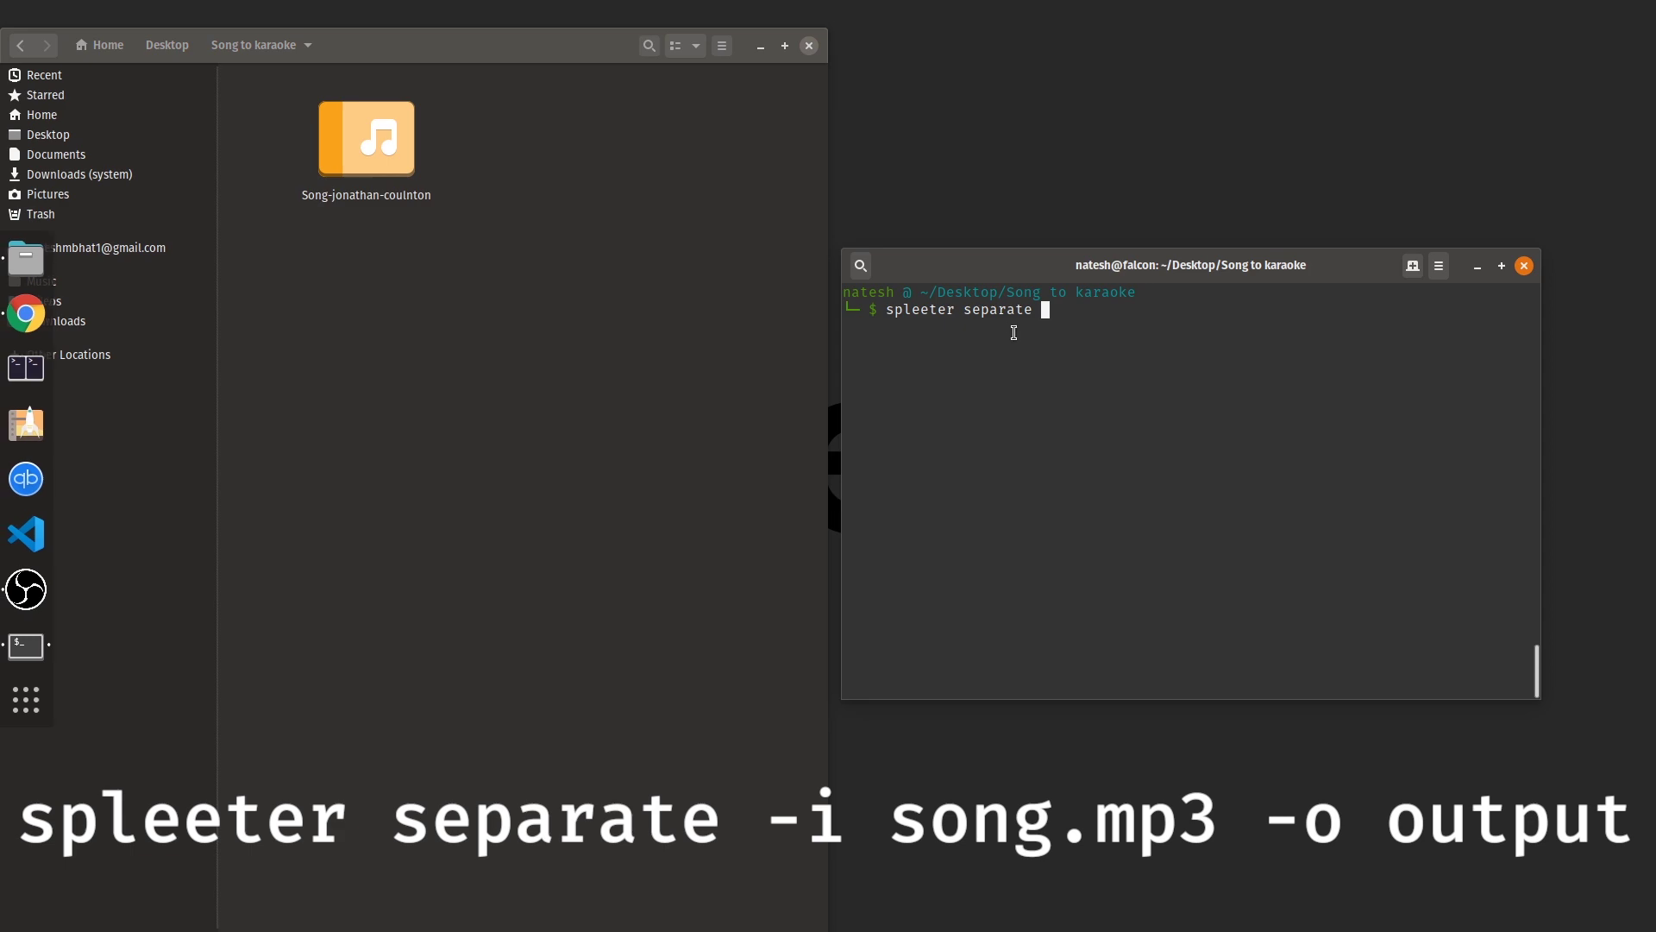
{"action": "double_click", "coordinate": [909, 308]}
{"action": "left_click", "coordinate": [1095, 448]}
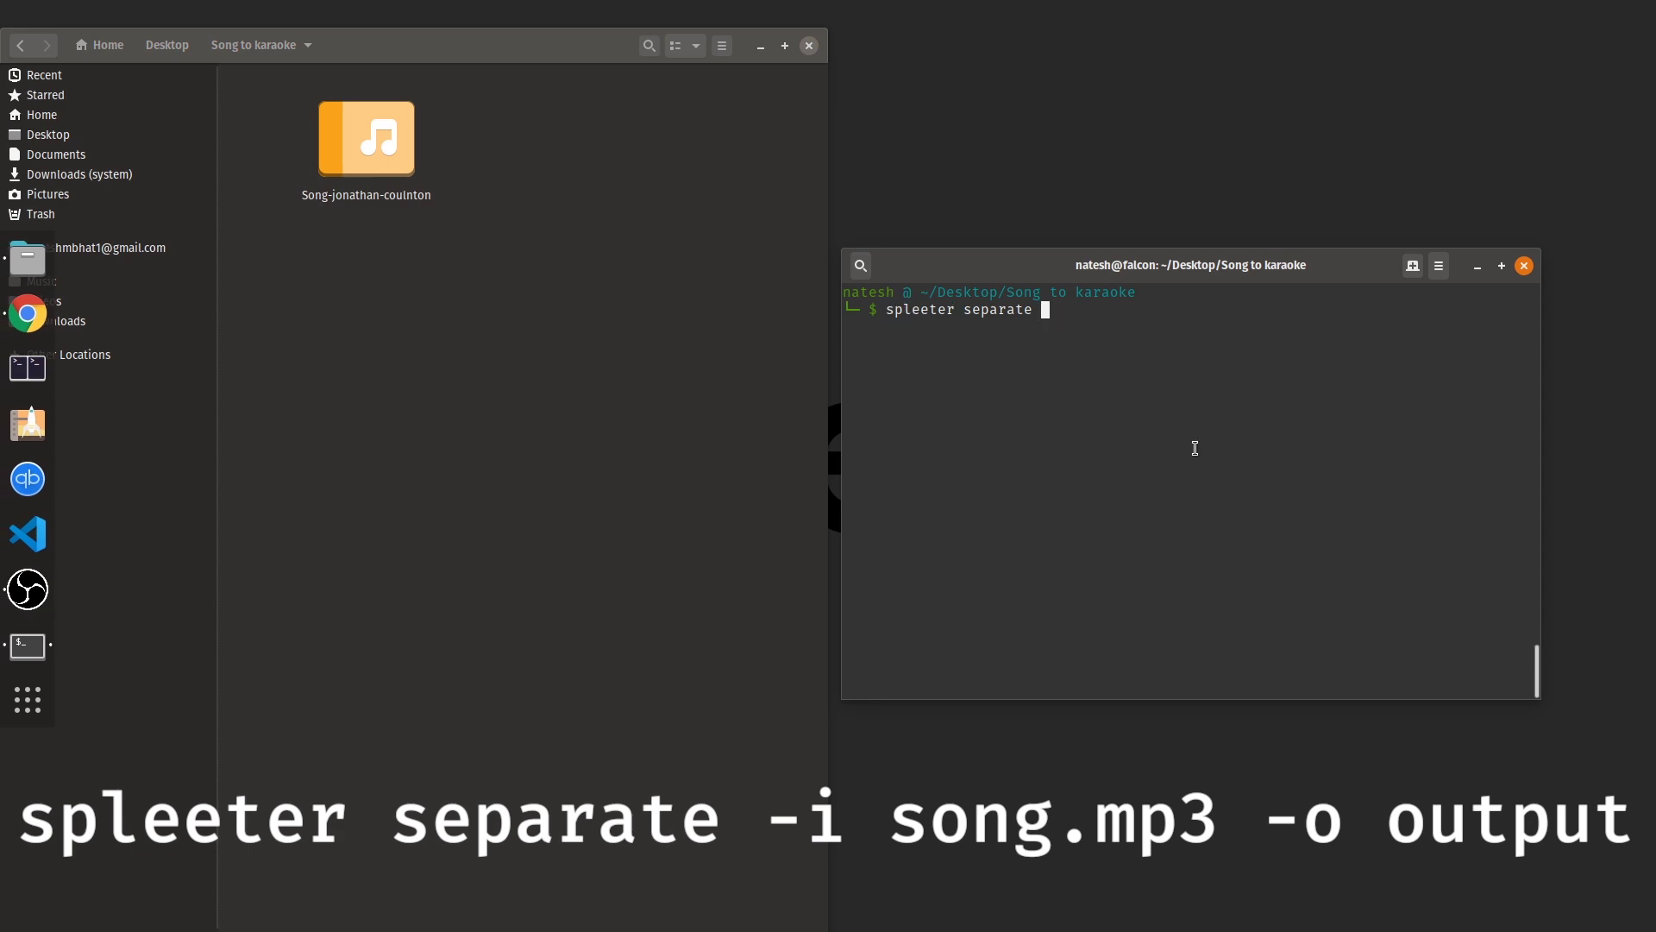
Add '-i Song-jonathan-coulnton' via Tab completion and '-o output', then run the separation
{"action": "type", "text": "-i Song"}
{"action": "key", "text": "Tab"}
{"action": "double_click", "coordinate": [1170, 308]}
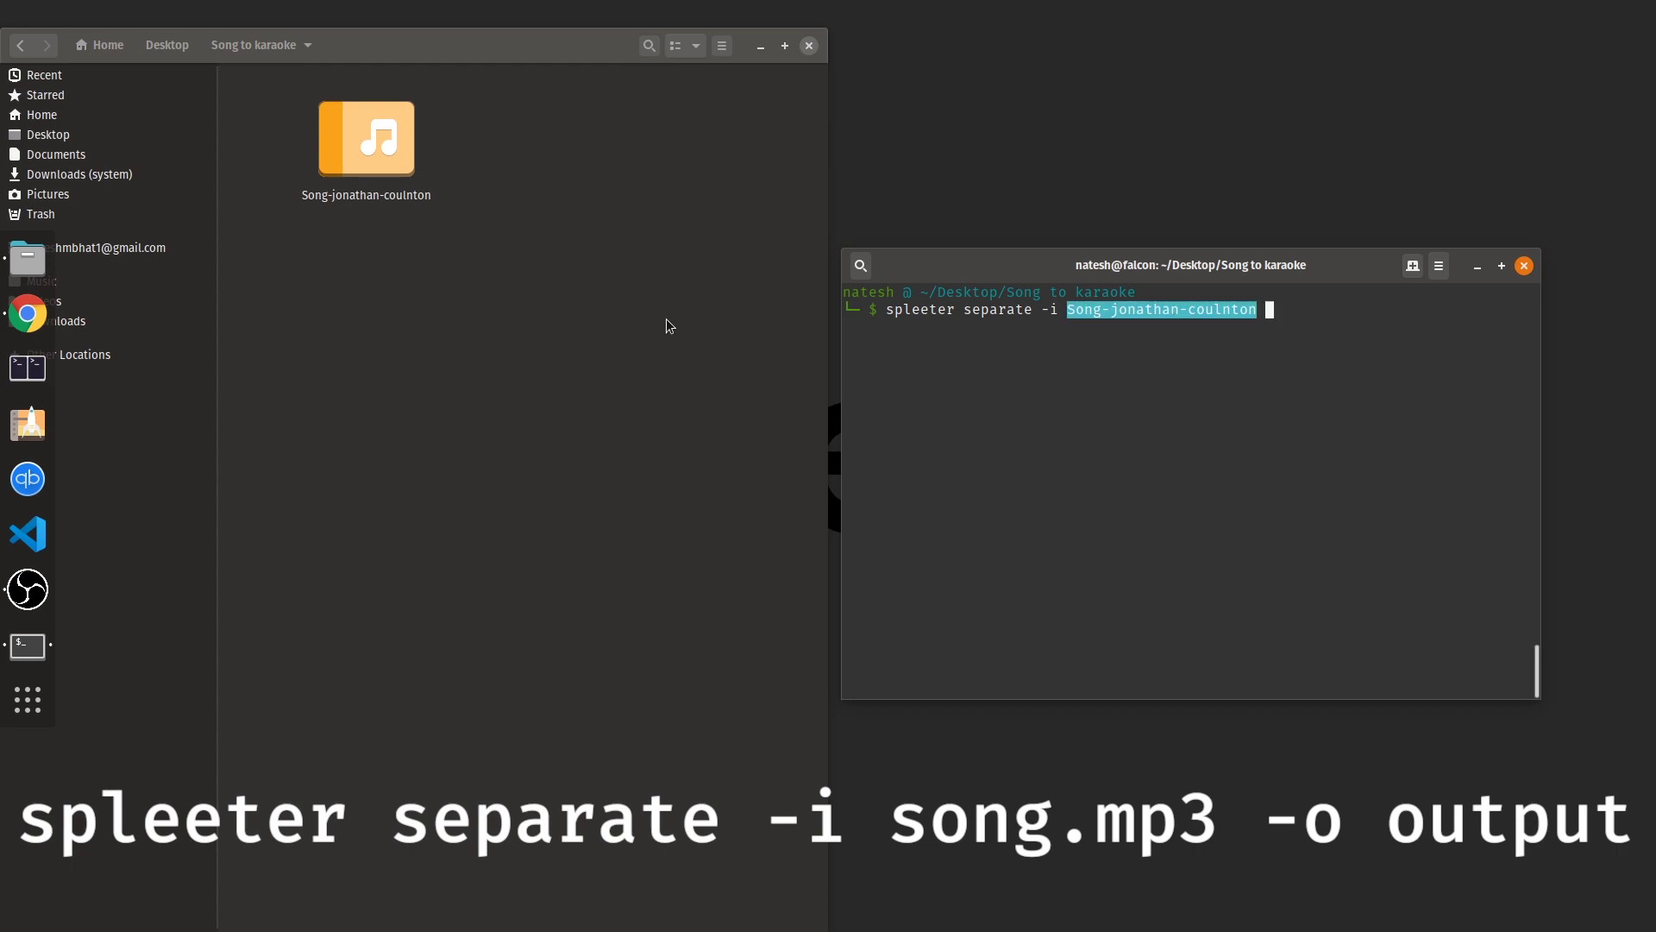
{"action": "left_click", "coordinate": [404, 197]}
{"action": "left_click", "coordinate": [1382, 491]}
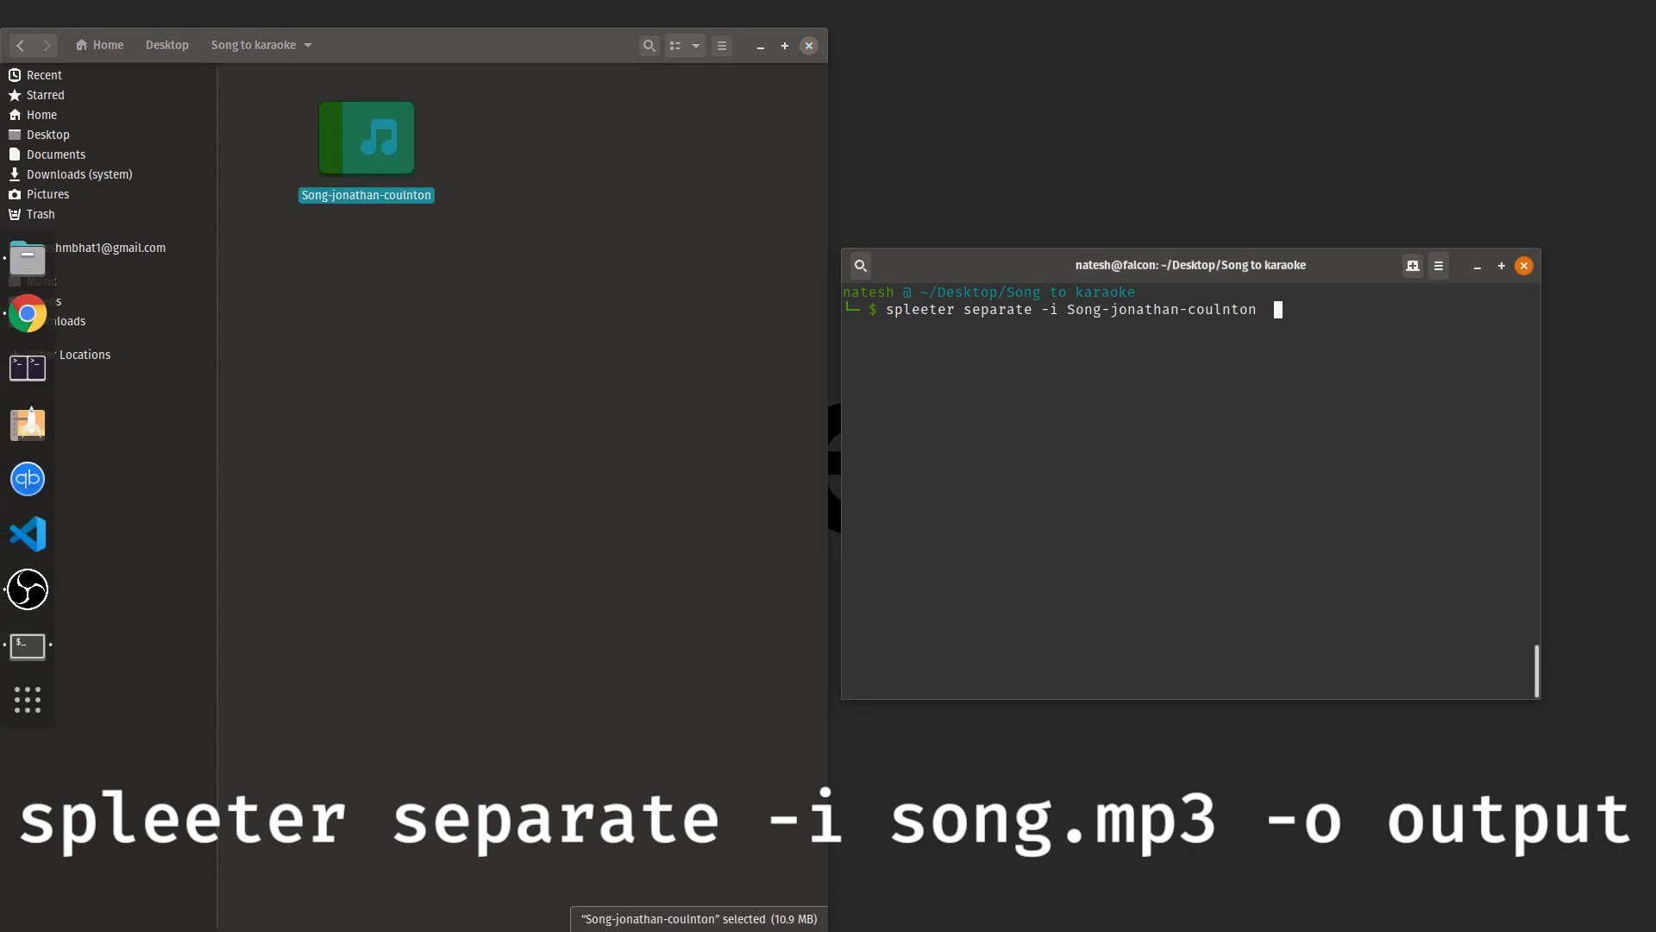
{"action": "type", "text": "-o output"}
{"action": "left_click_drag", "start_coordinate": [1264, 310], "coordinate": [1288, 311]}
{"action": "left_click", "coordinate": [1287, 319]}
{"action": "key", "text": "Return"}
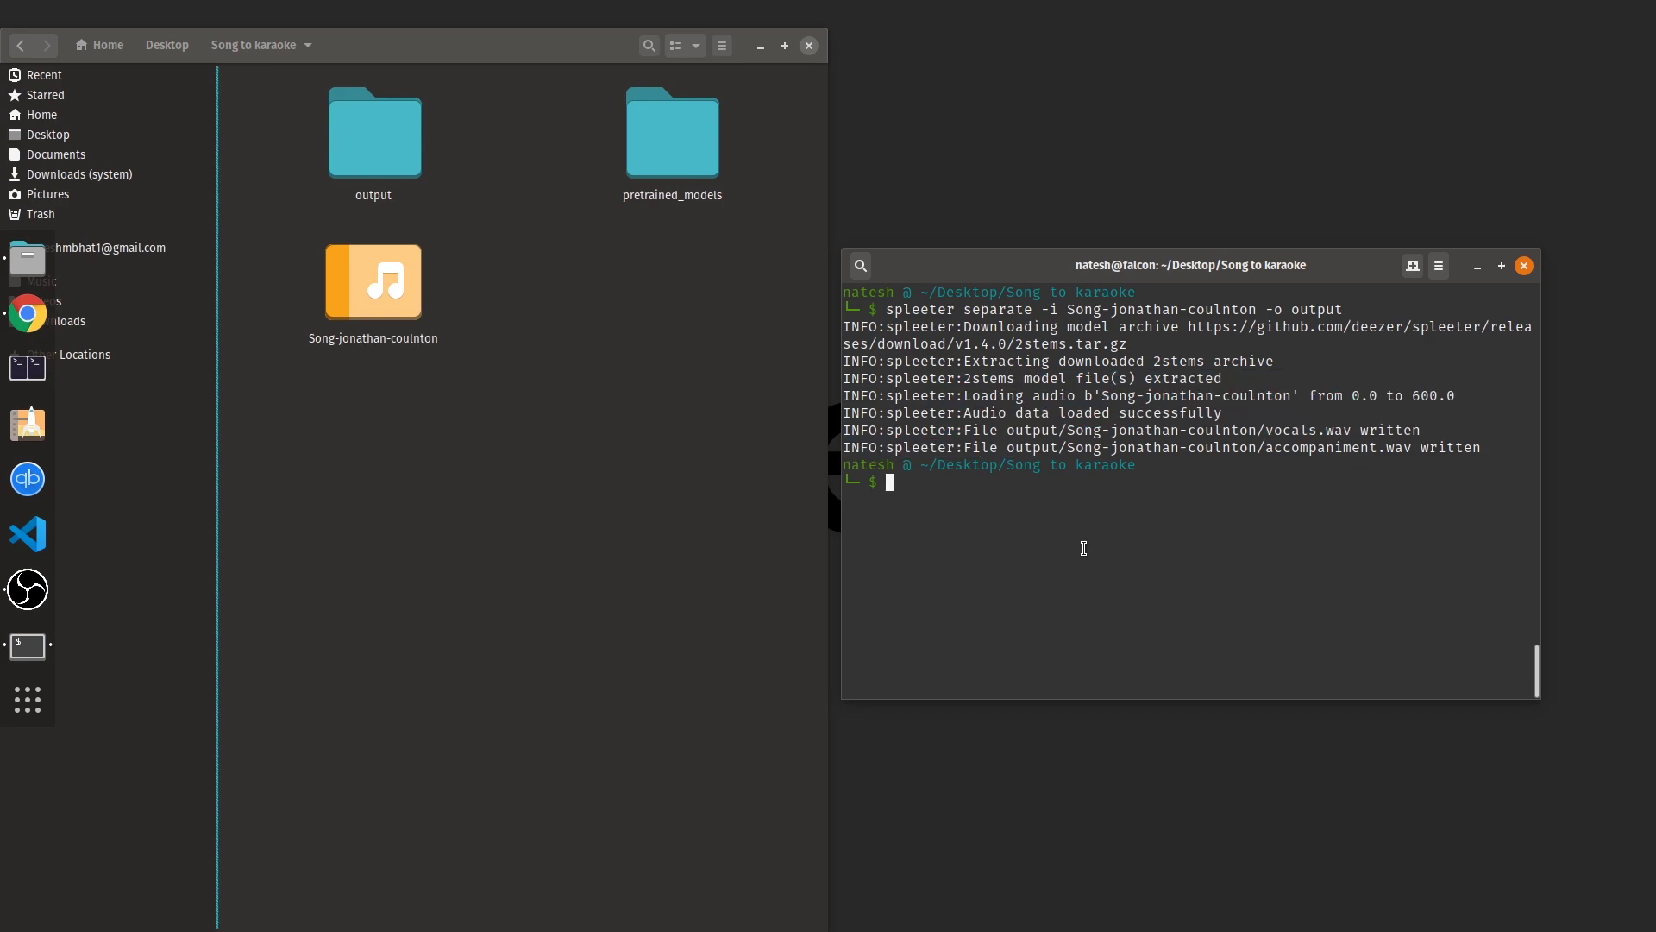
Open output > Song-jonathan-coulnton and play vocals.wav, skipping through it, then close it
{"action": "left_click", "coordinate": [403, 153]}
{"action": "left_click", "coordinate": [521, 339]}
{"action": "double_click", "coordinate": [387, 173]}
{"action": "double_click", "coordinate": [368, 138]}
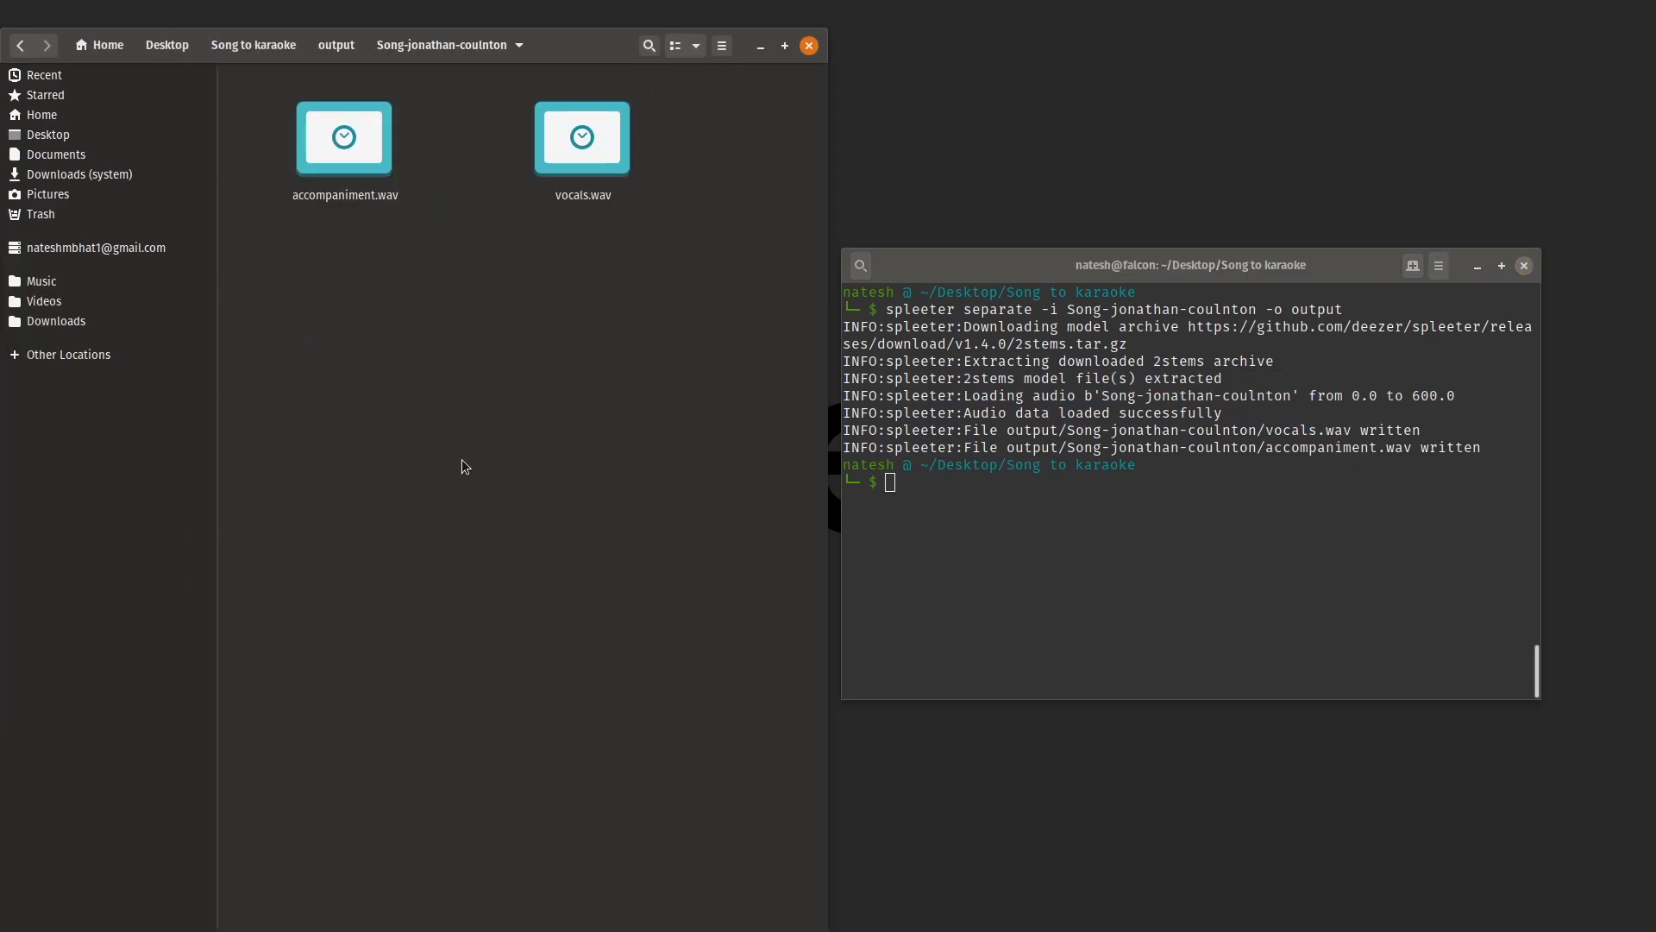
{"action": "left_click", "coordinate": [558, 192]}
{"action": "left_click", "coordinate": [364, 200]}
{"action": "left_click", "coordinate": [604, 226]}
{"action": "double_click", "coordinate": [607, 192]}
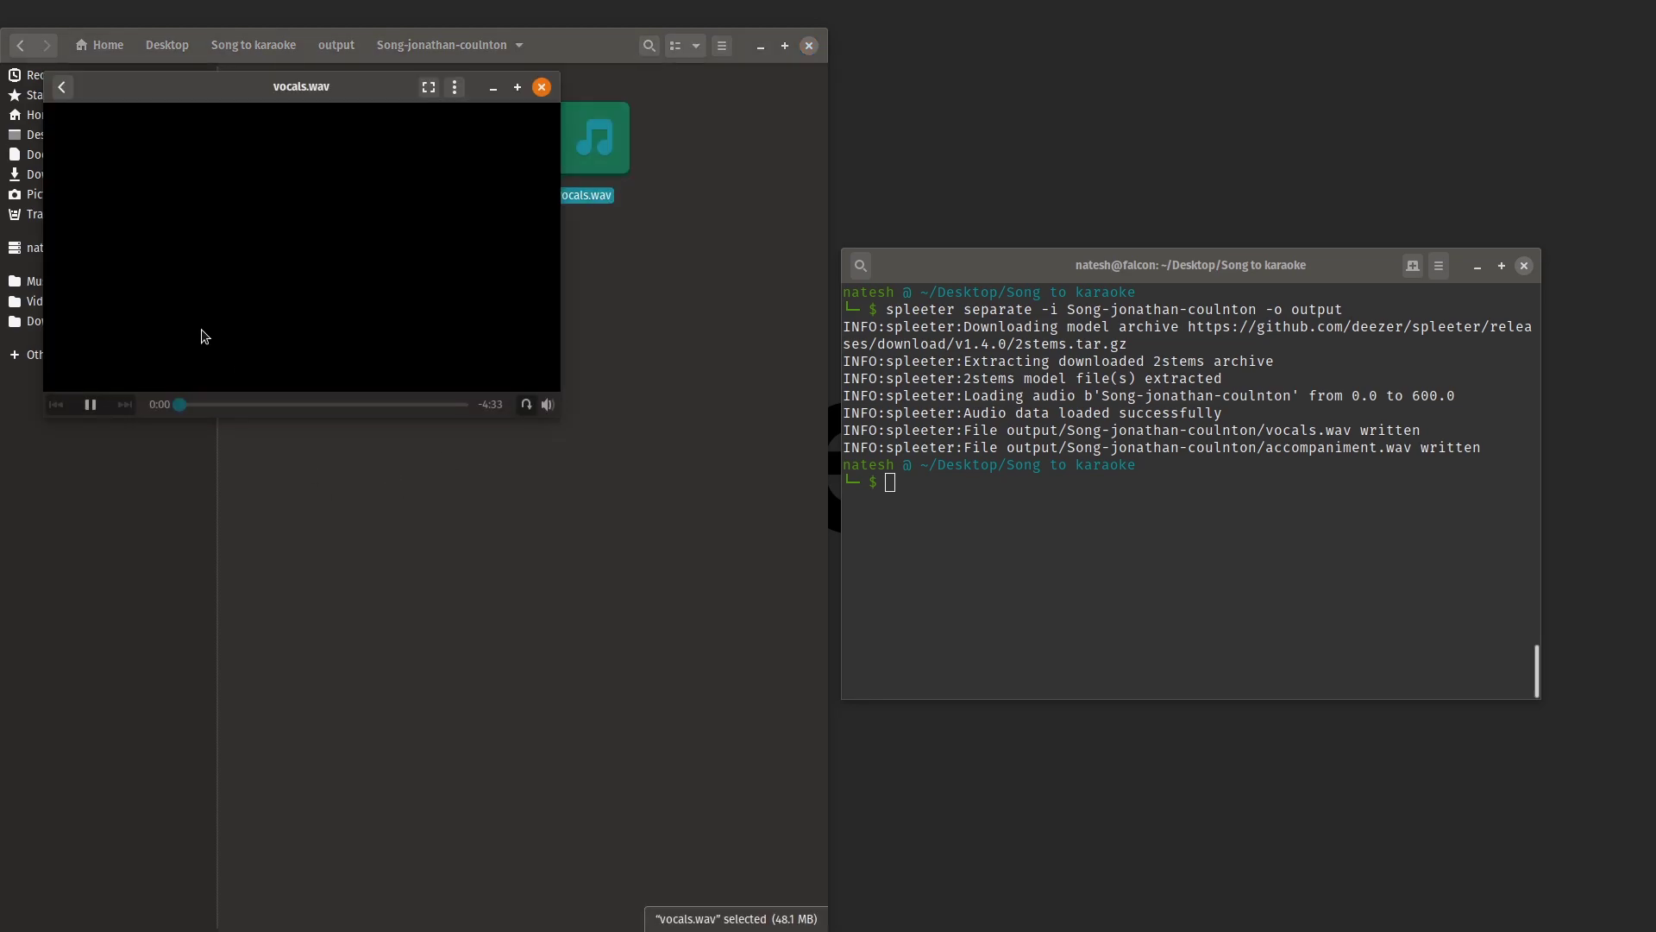
{"action": "left_click", "coordinate": [212, 405]}
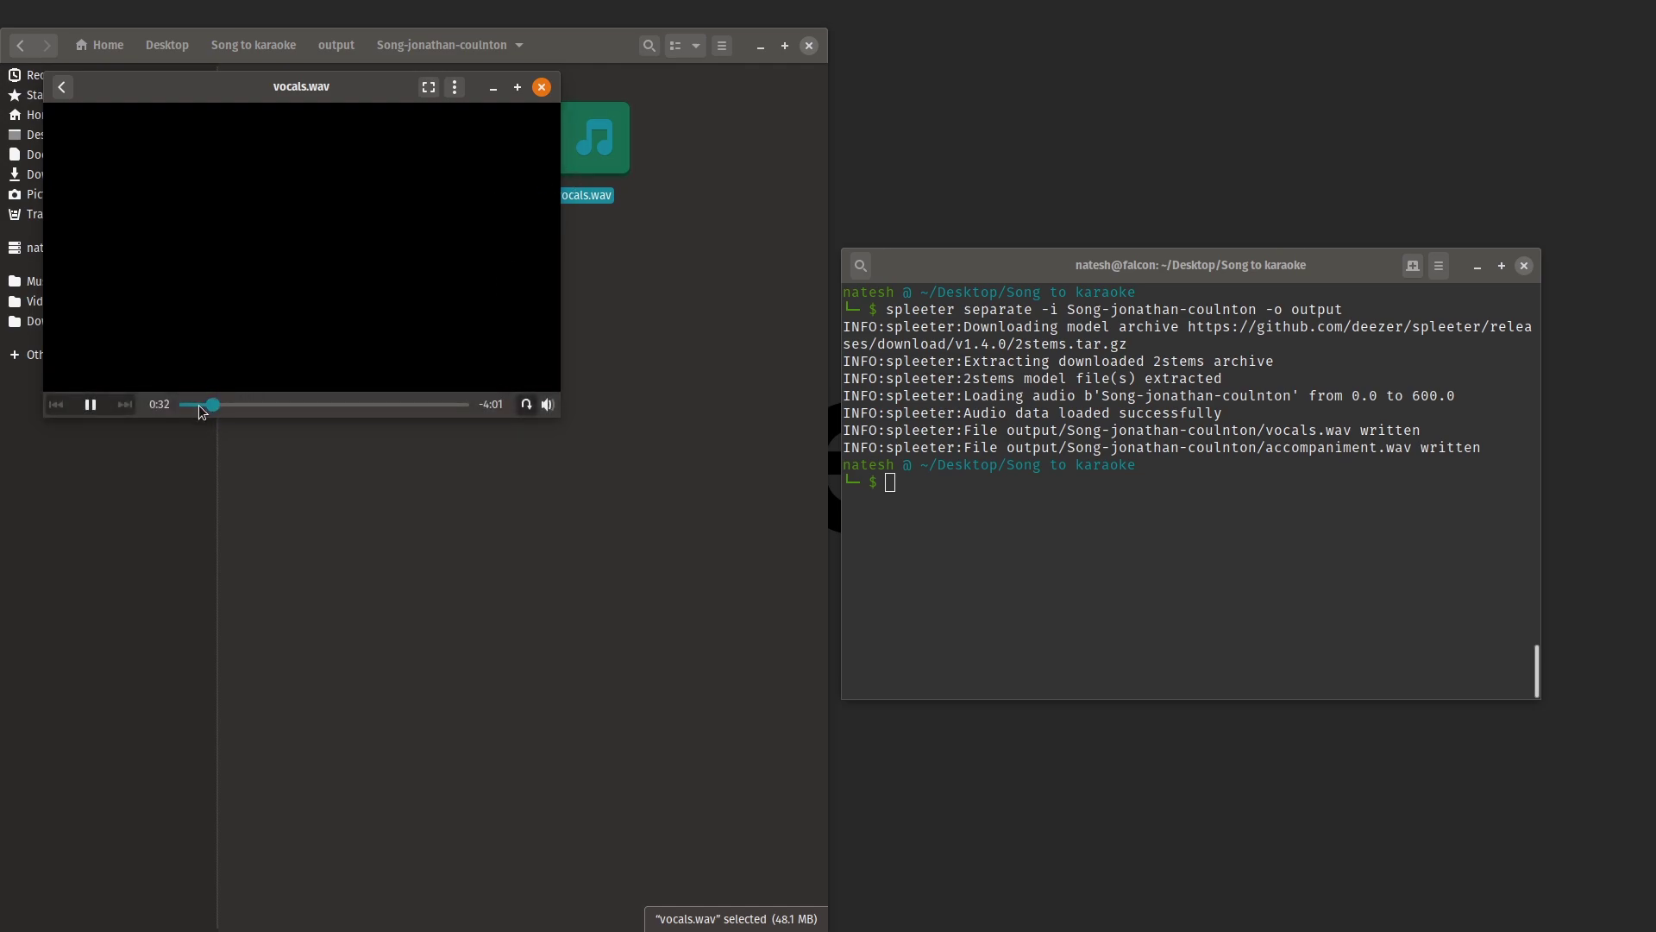
{"action": "left_click", "coordinate": [206, 404]}
{"action": "left_click", "coordinate": [543, 88]}
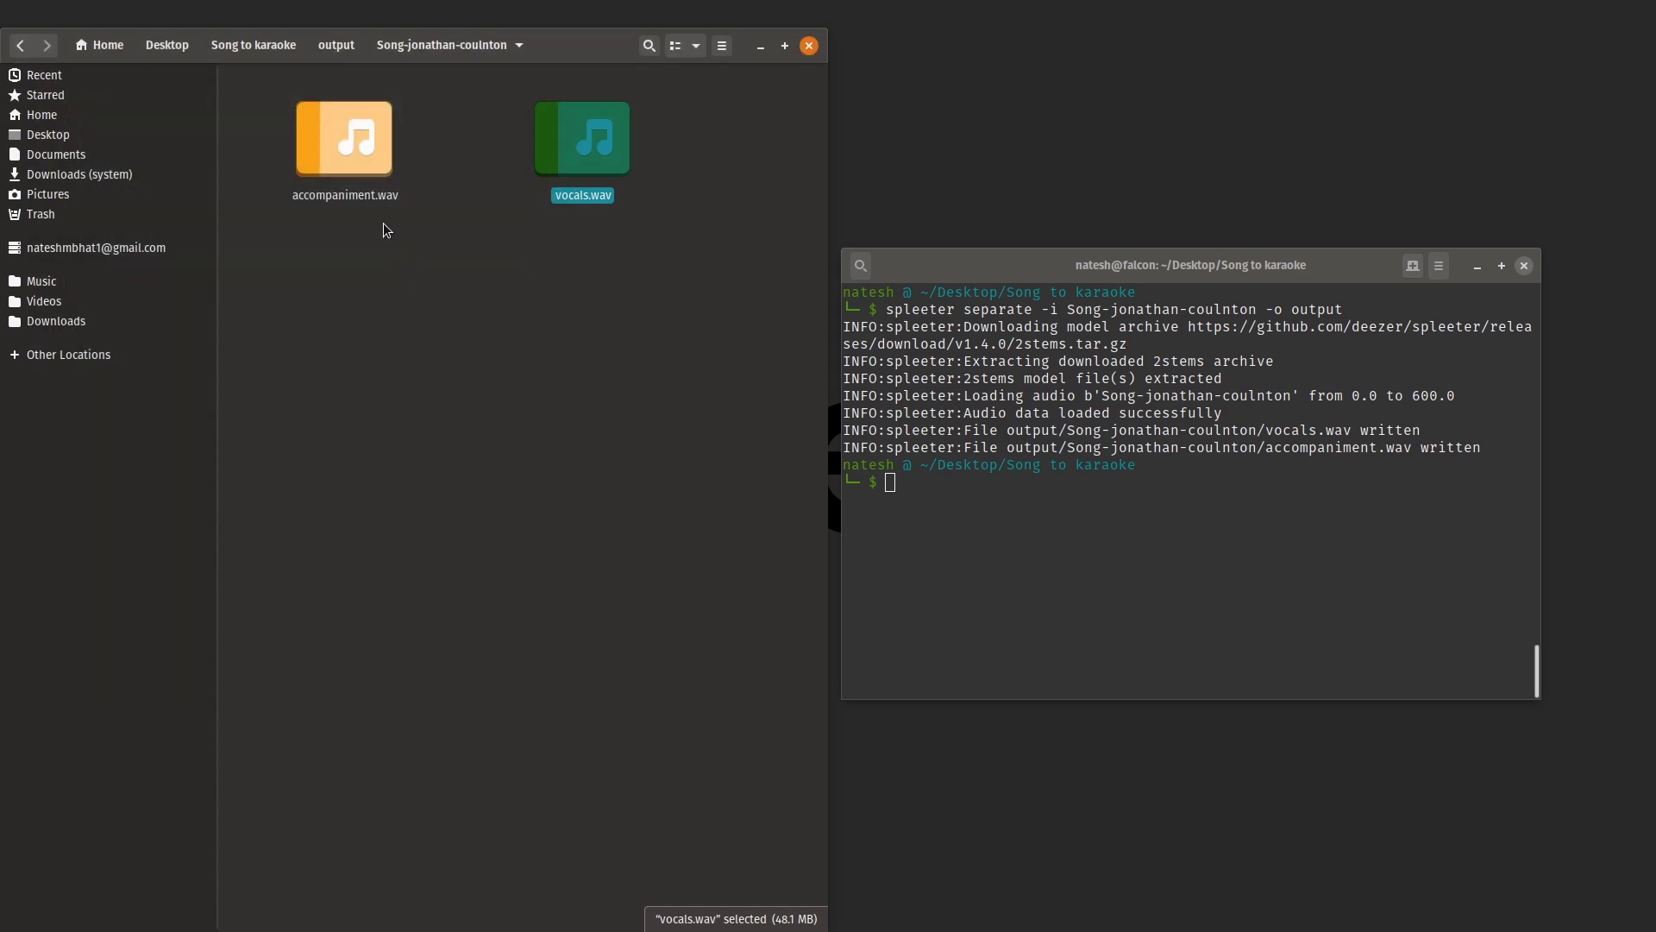
Play accompaniment.wav, skip ahead to about 0:33, close it and return to Song to karaoke
{"action": "left_click", "coordinate": [363, 194]}
{"action": "double_click", "coordinate": [362, 195]}
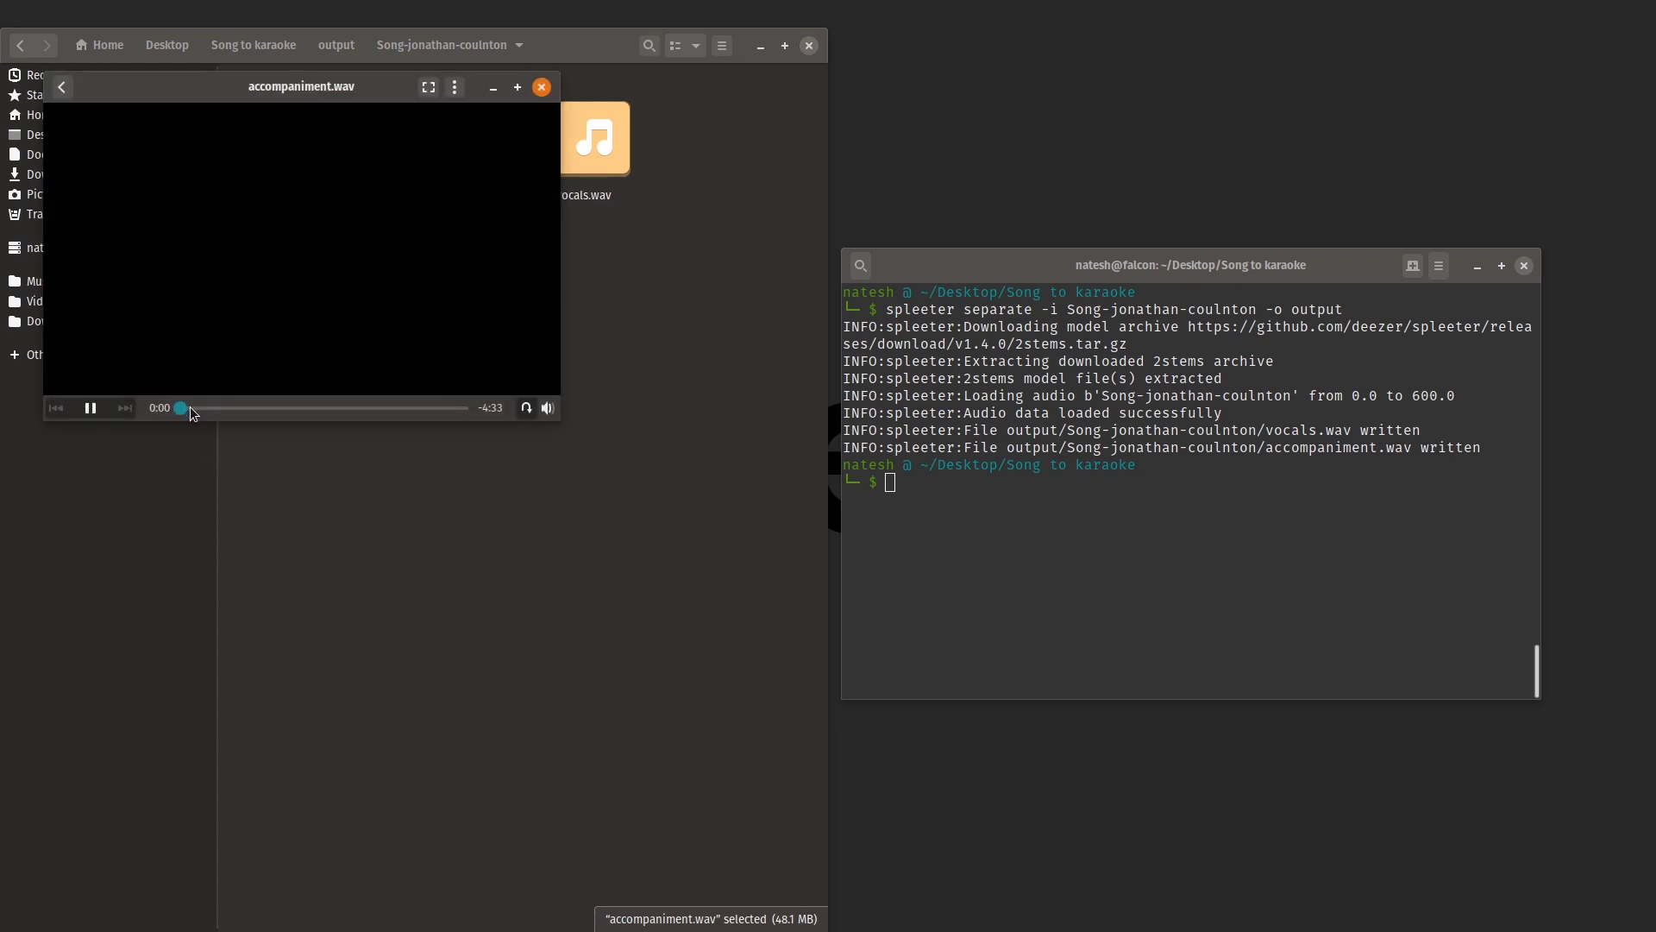
{"action": "left_click_drag", "start_coordinate": [190, 409], "coordinate": [214, 406]}
{"action": "left_click", "coordinate": [542, 87]}
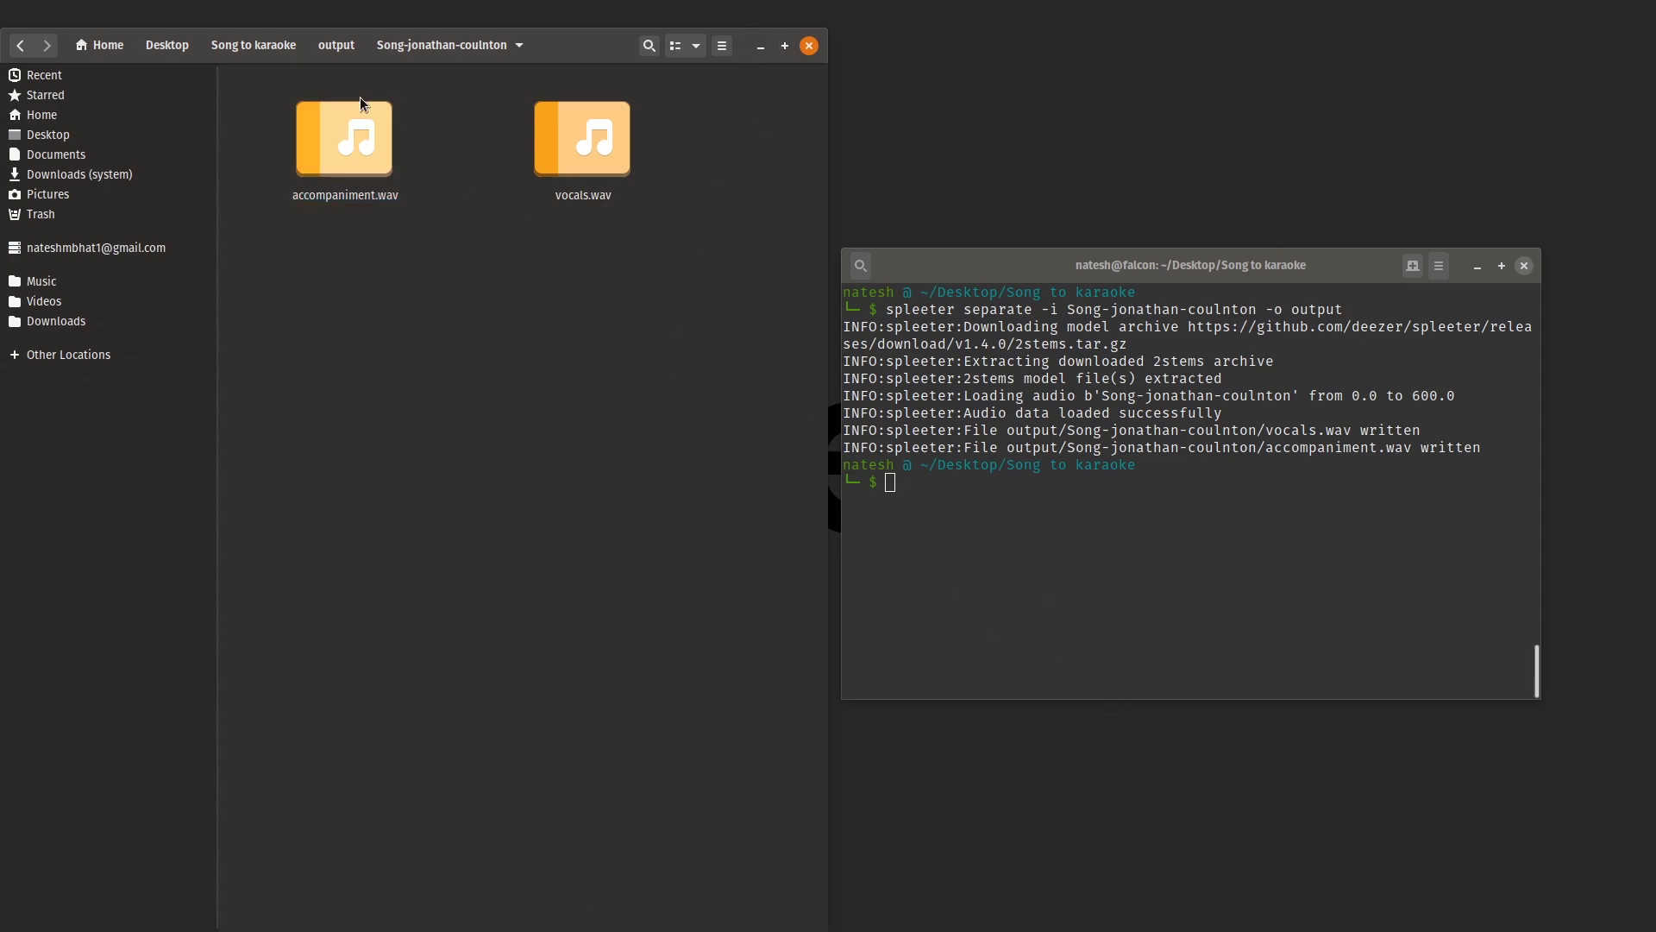
{"action": "left_click", "coordinate": [253, 44]}
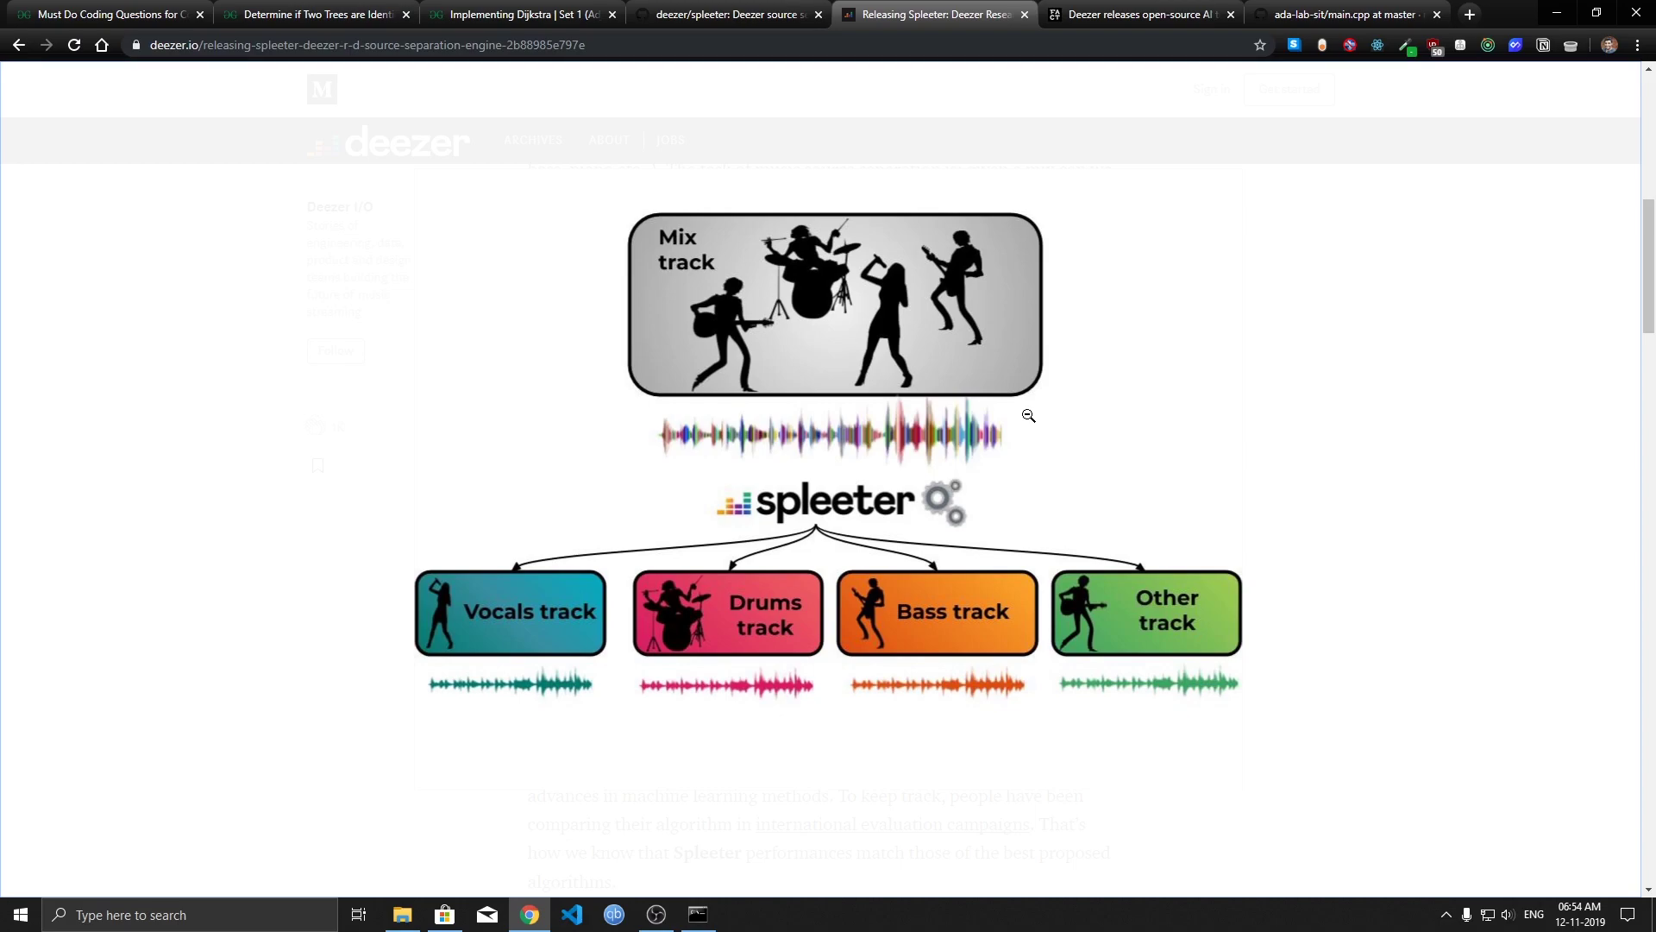
Append '-p spleeter:2stems' to the command and change the stem count to 5stems
{"action": "left_click", "coordinate": [715, 912]}
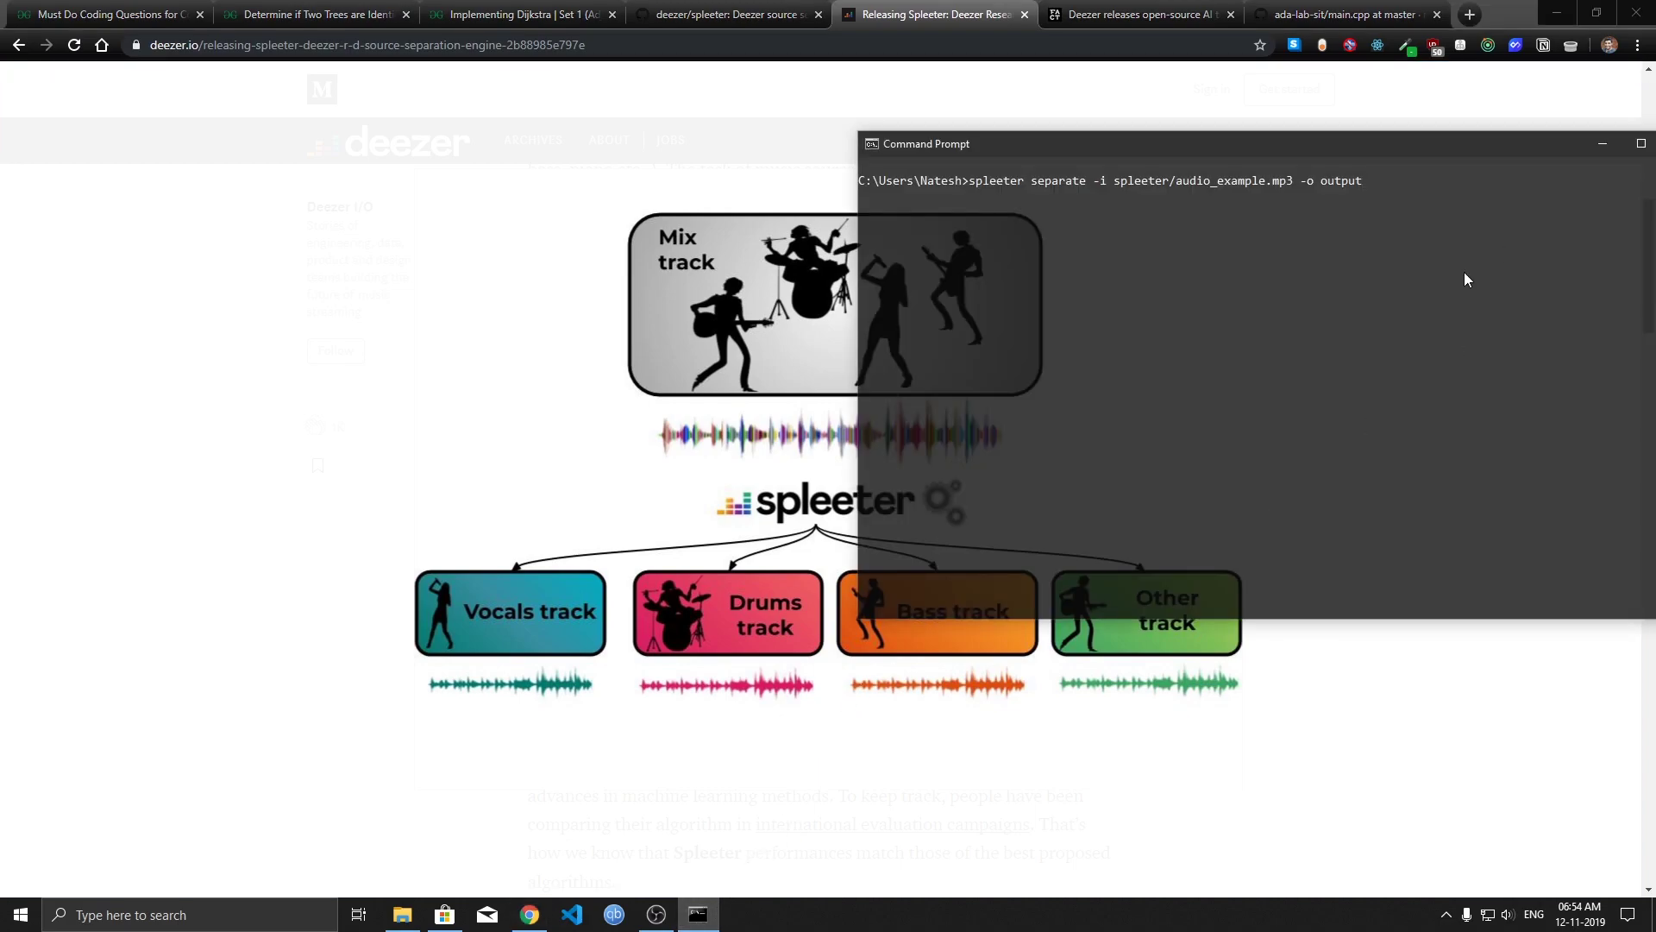
{"action": "type", "text": "-p spleeter:2stems"}
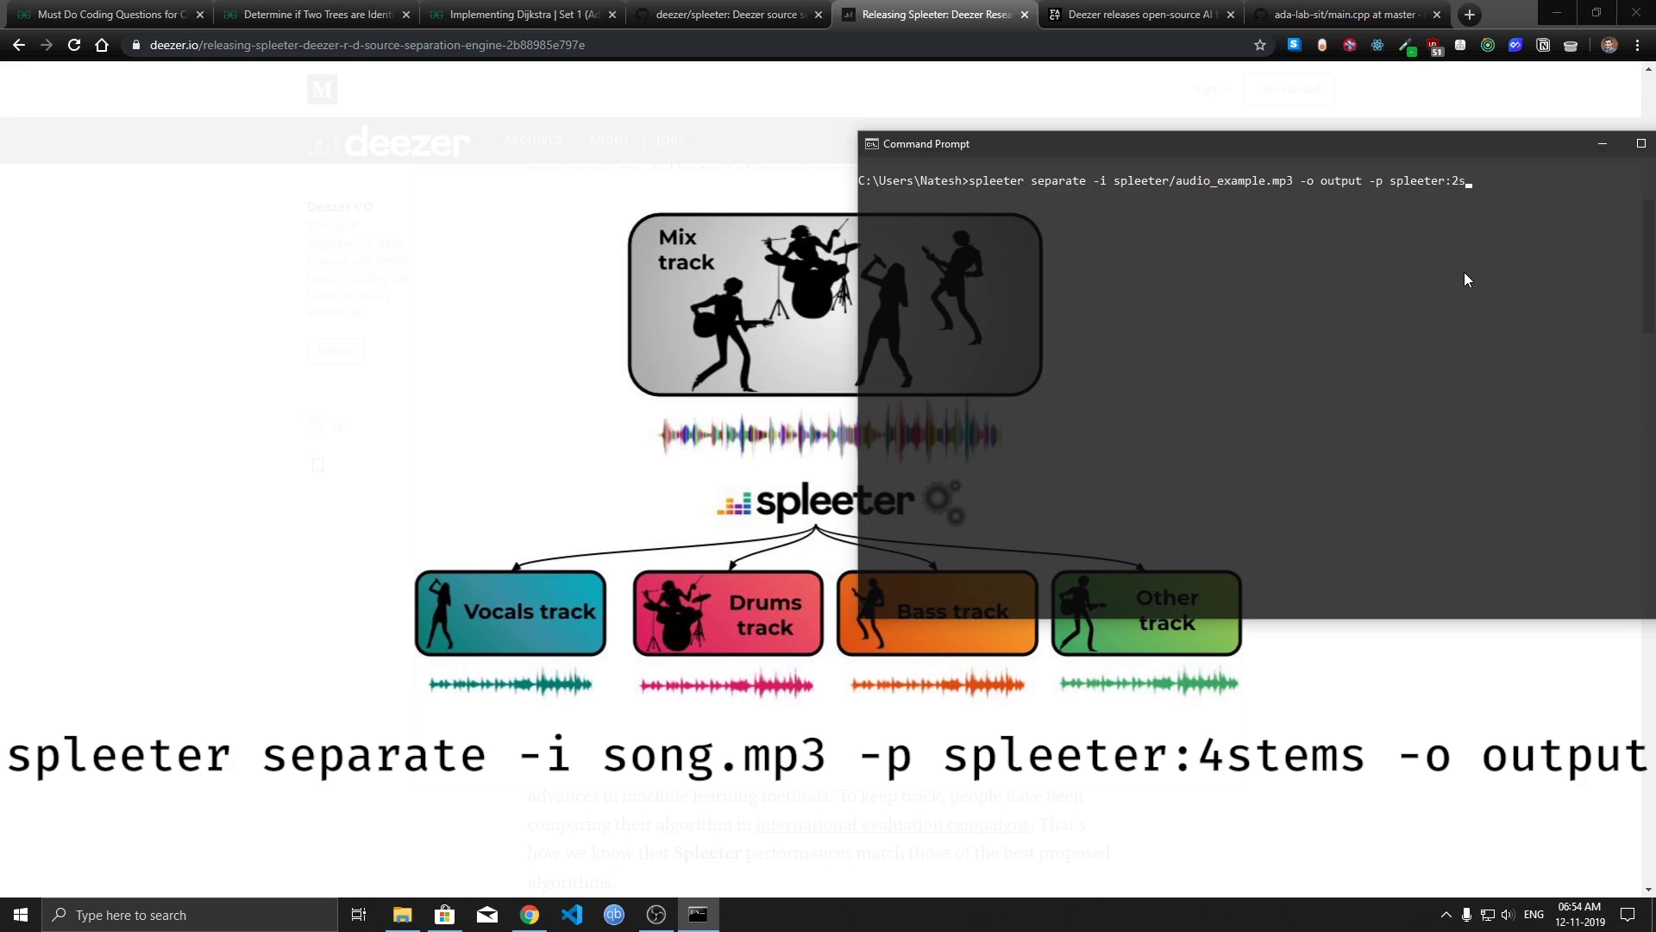
{"action": "key", "text": "Left"}
{"action": "key", "text": "Left"}
{"action": "key", "text": "Left"}
{"action": "key", "text": "Left"}
{"action": "key", "text": "Left"}
{"action": "key", "text": "BackSpace"}
{"action": "type", "text": "4"}
{"action": "key", "text": "BackSpace"}
{"action": "type", "text": "5"}
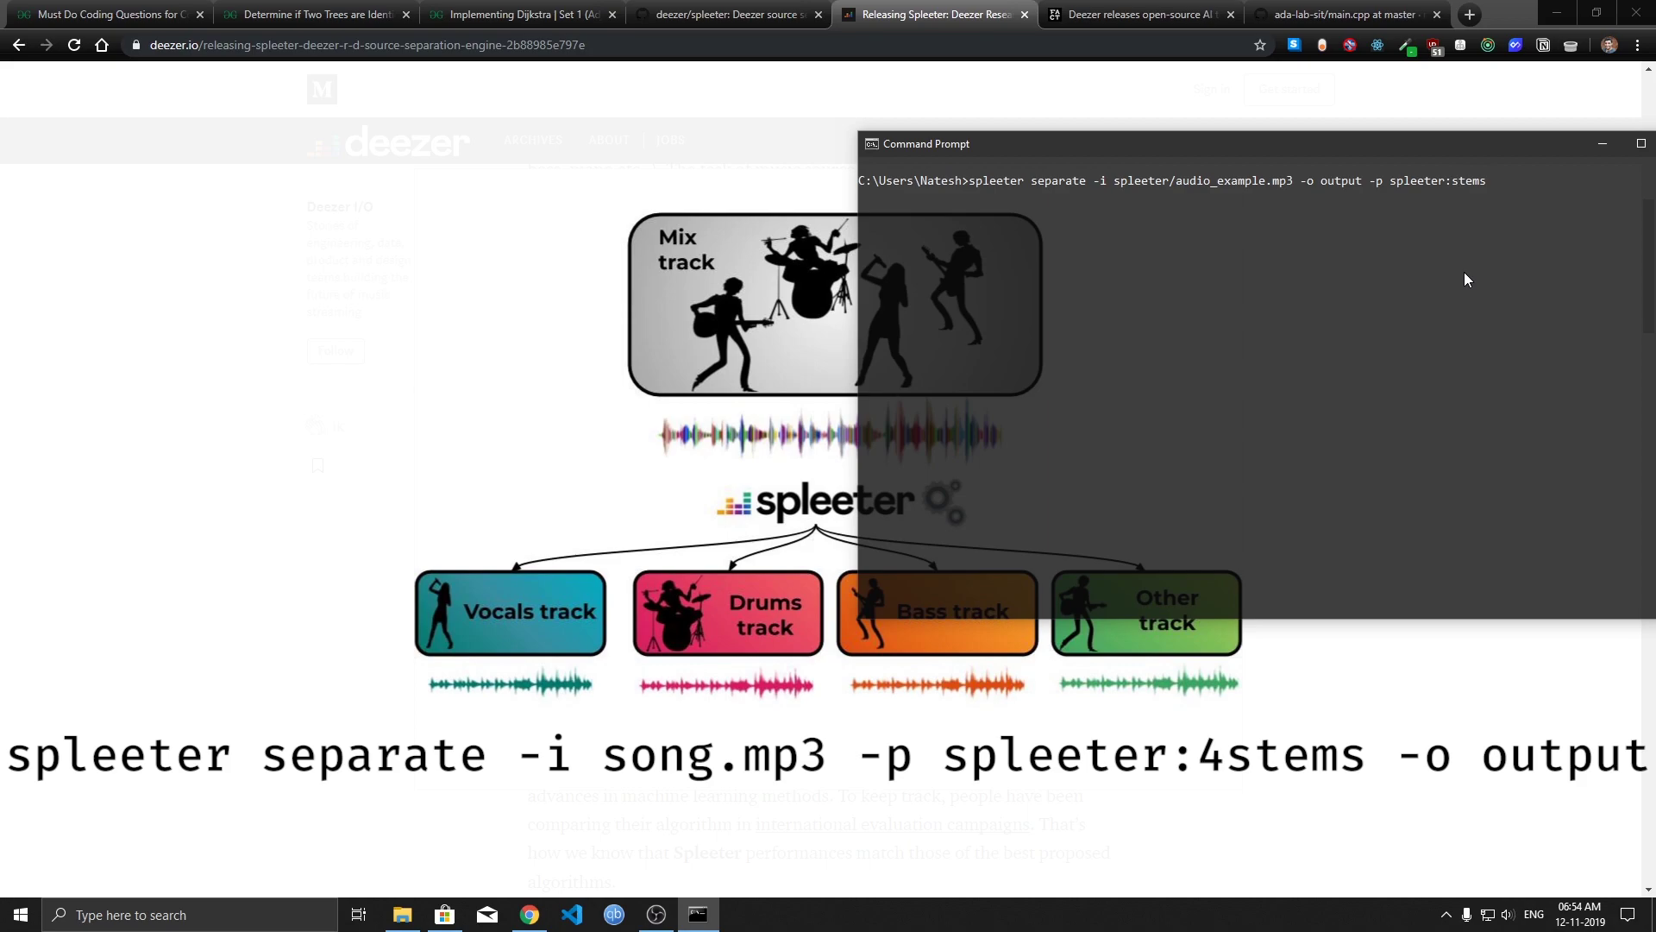